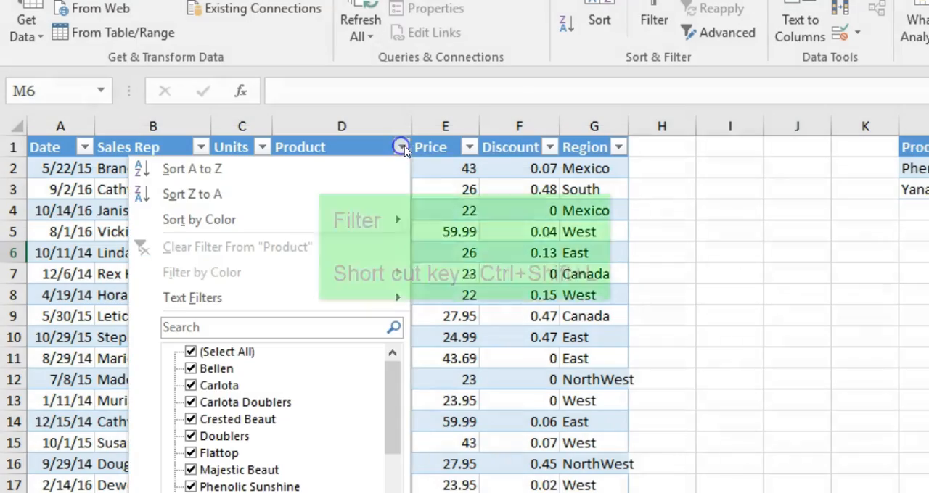
left_click(469, 147)
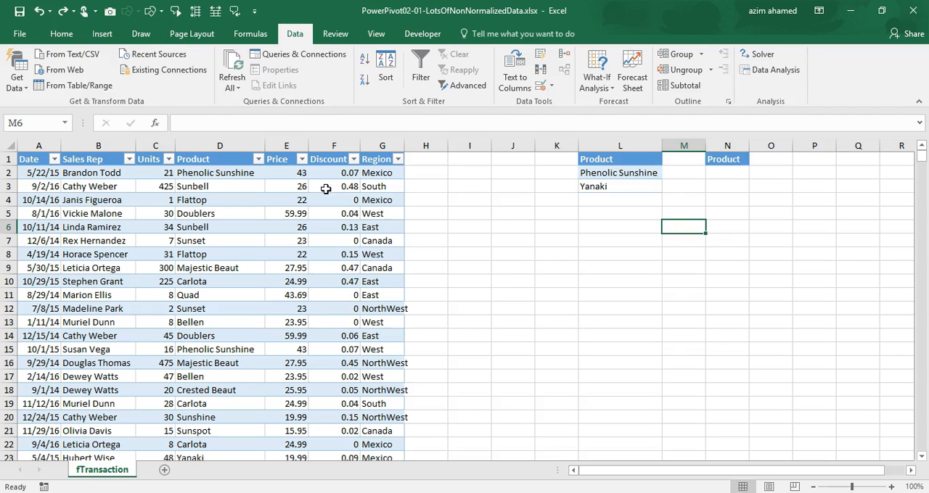
left_click(260, 165)
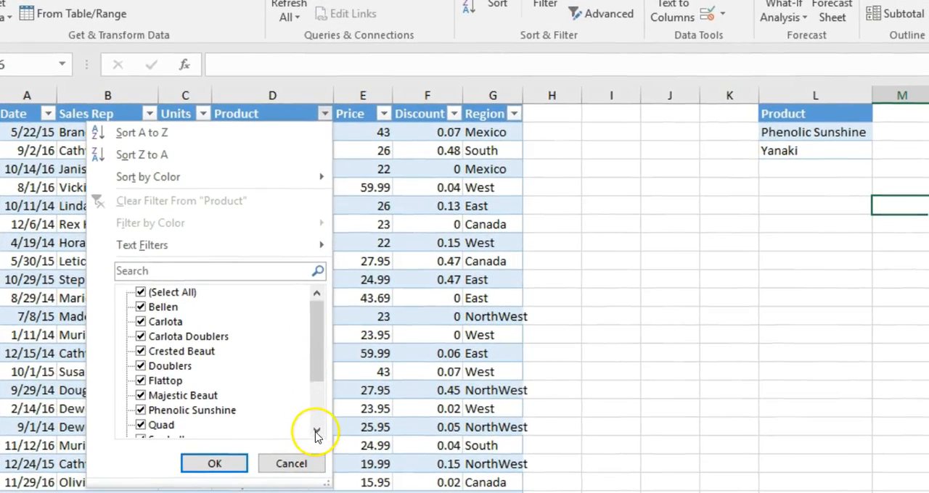
left_click(316, 431)
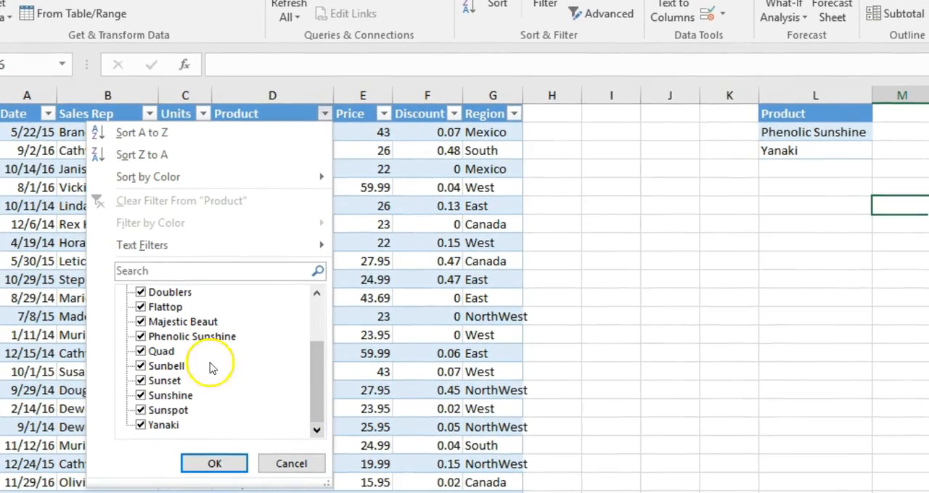
left_click(320, 309)
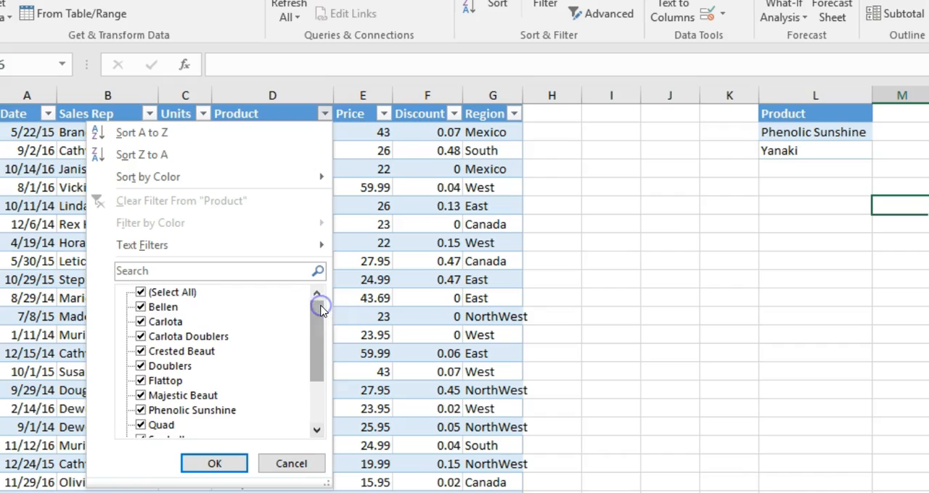
left_click(140, 292)
left_click(140, 307)
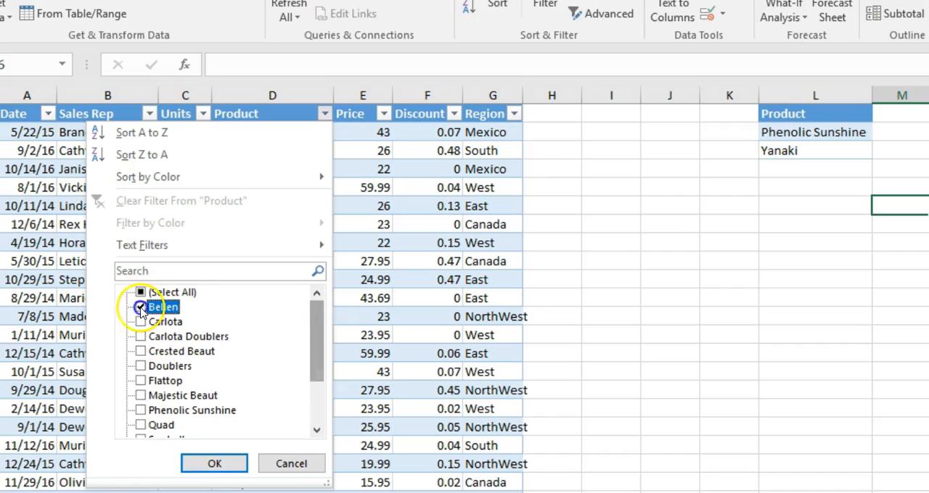
left_click(324, 408)
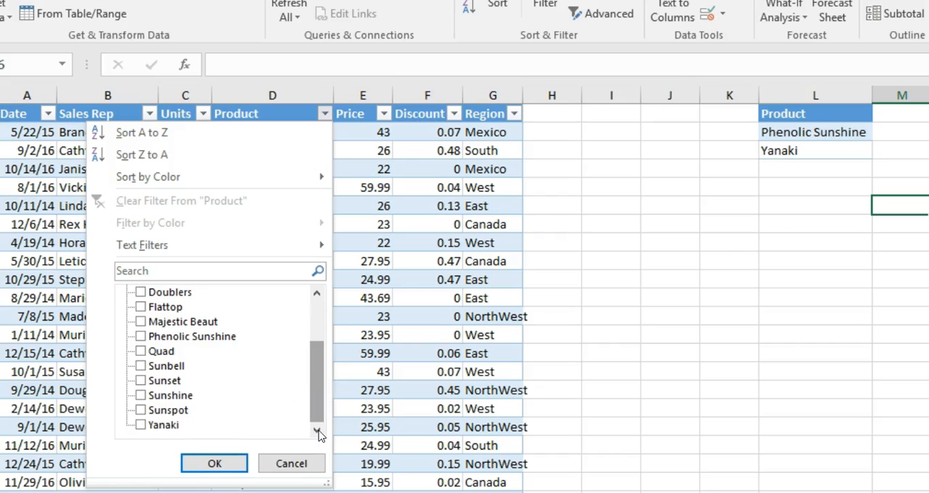
left_click(305, 465)
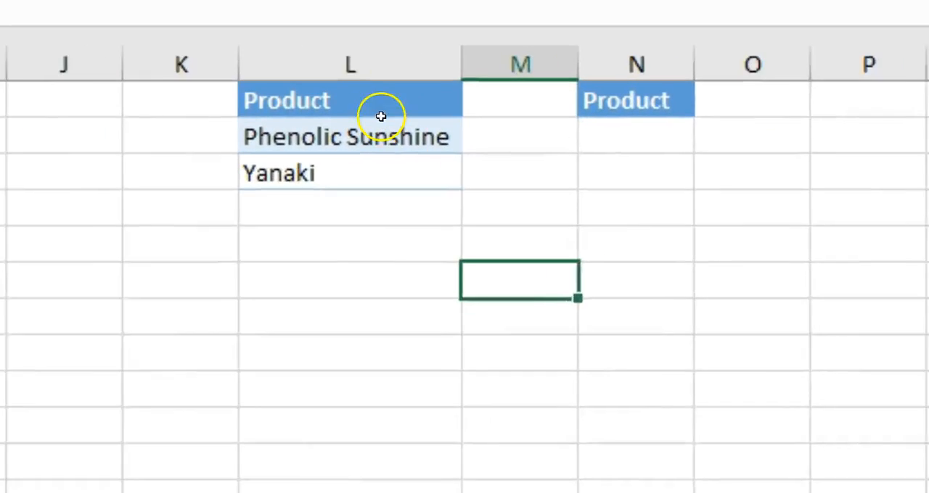
Open Advanced Filter for the transaction table after selecting the product criteria in L1:L3
left_click_drag(821, 112, 822, 141)
left_click_drag(310, 155, 309, 166)
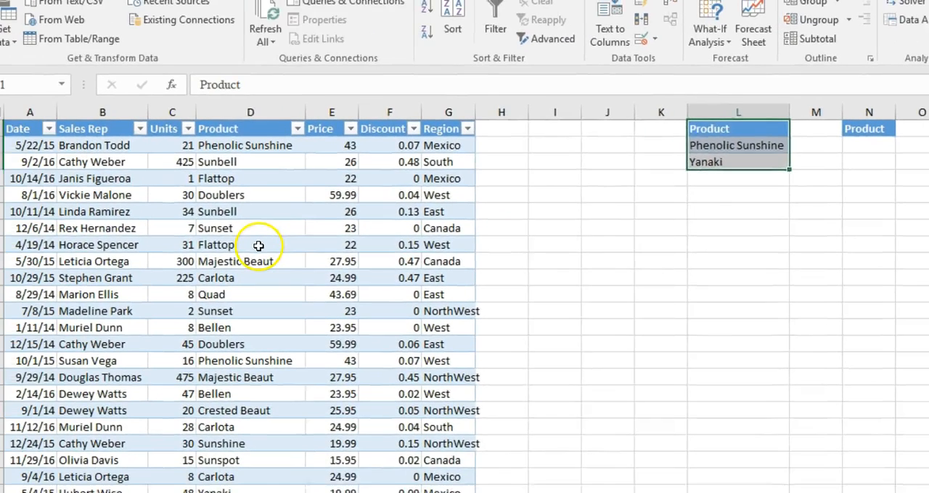
left_click(249, 243)
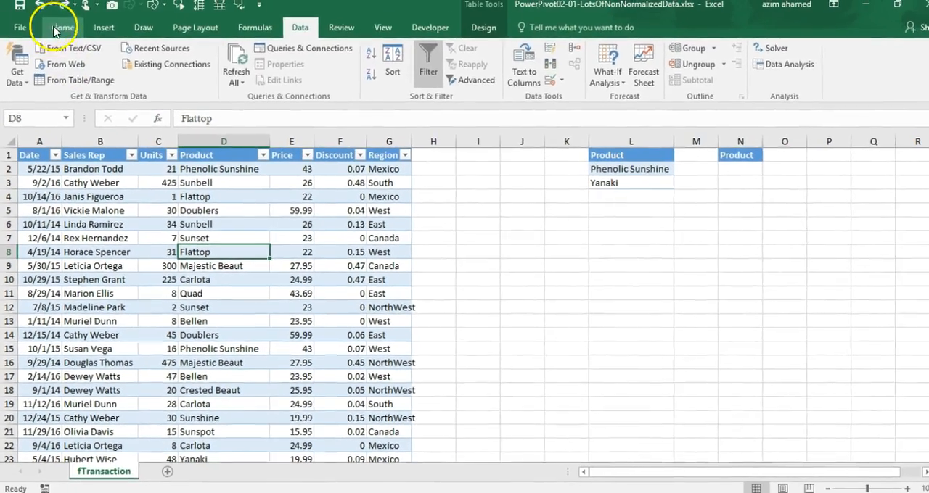
left_click(56, 29)
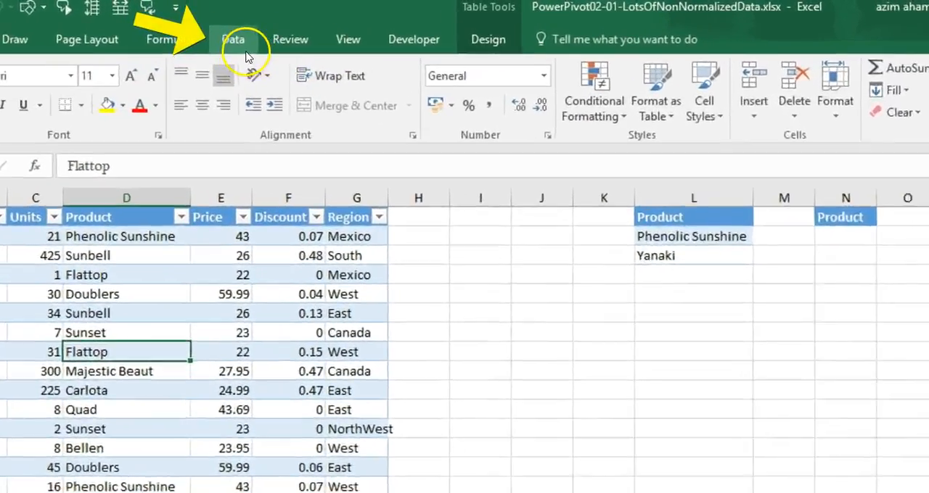
left_click(304, 31)
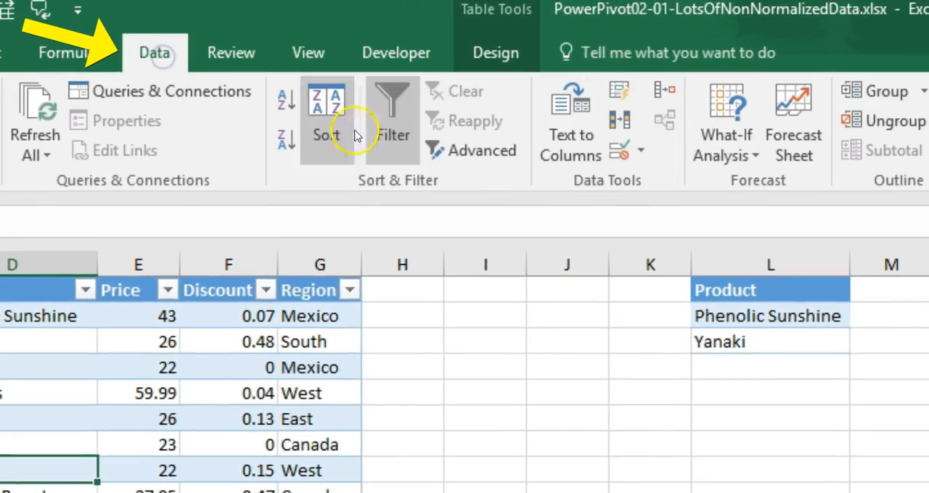
left_click(486, 152)
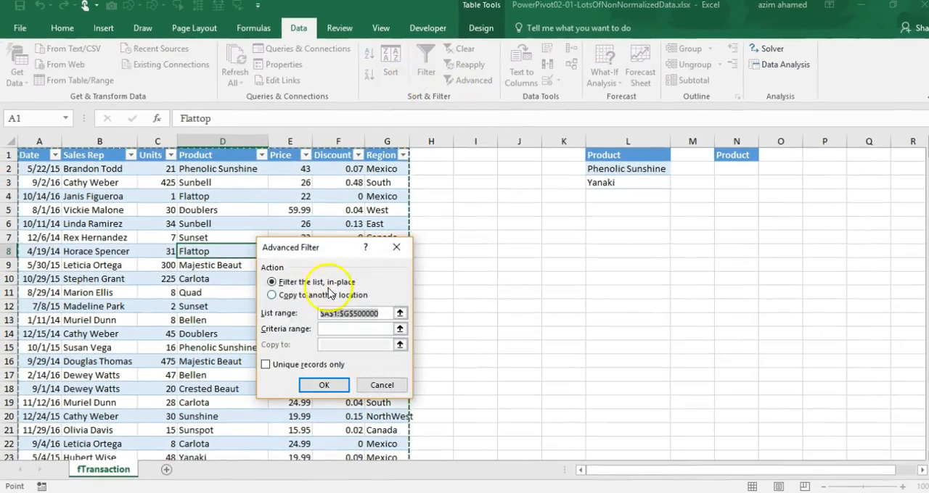
left_click_drag(312, 247, 535, 151)
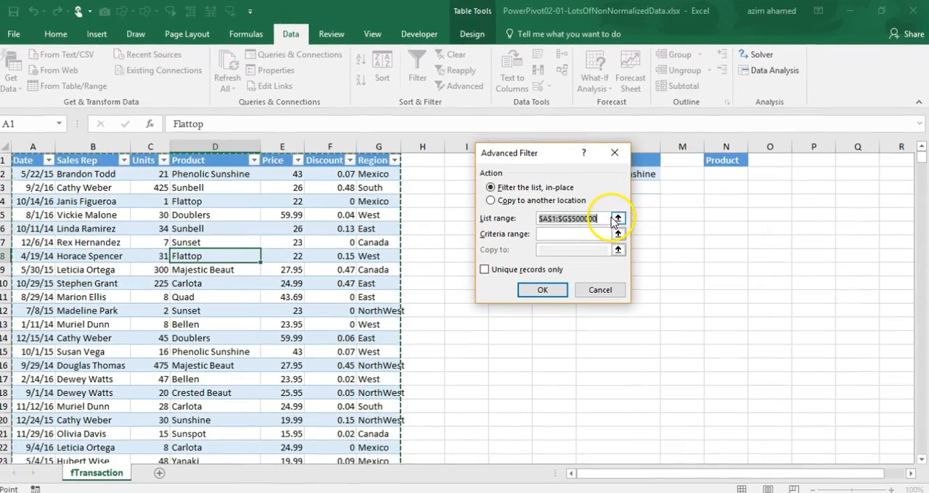
Set the Advanced Filter list range to the whole transaction table including headers, fTransaction[#All]
left_click(608, 218)
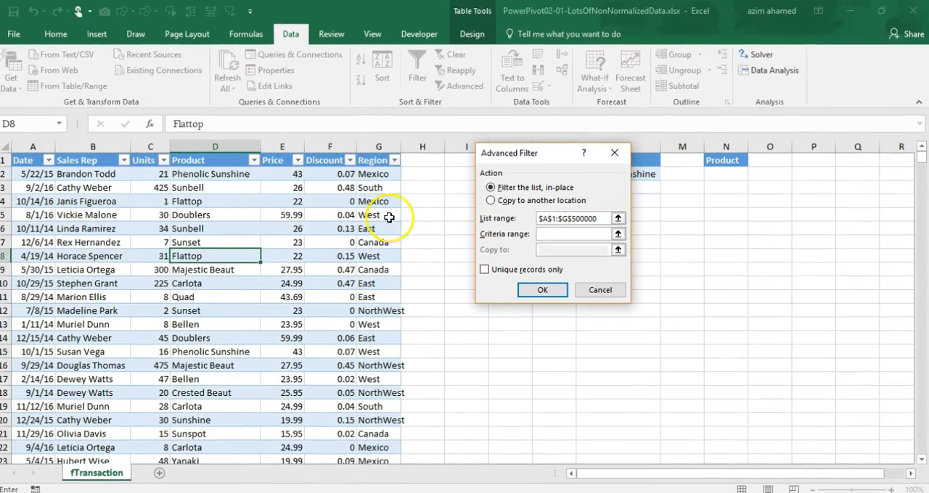
left_click(33, 152)
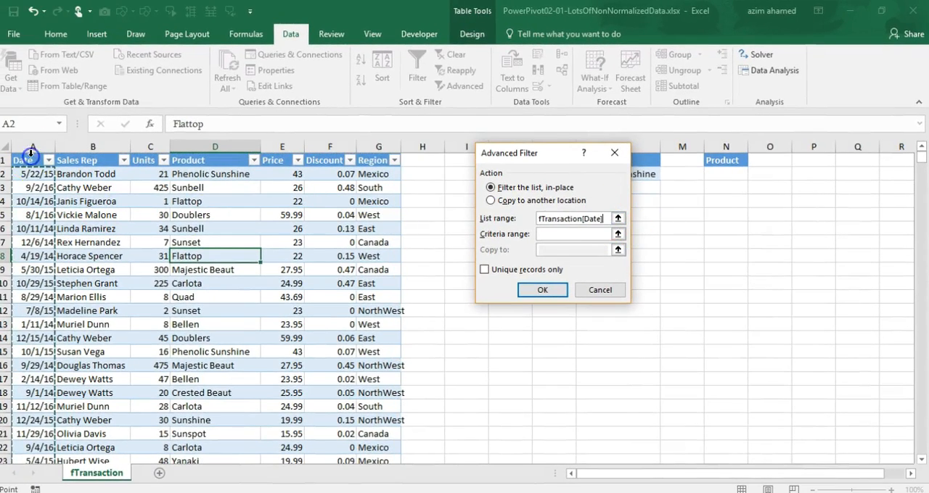
left_click(33, 153)
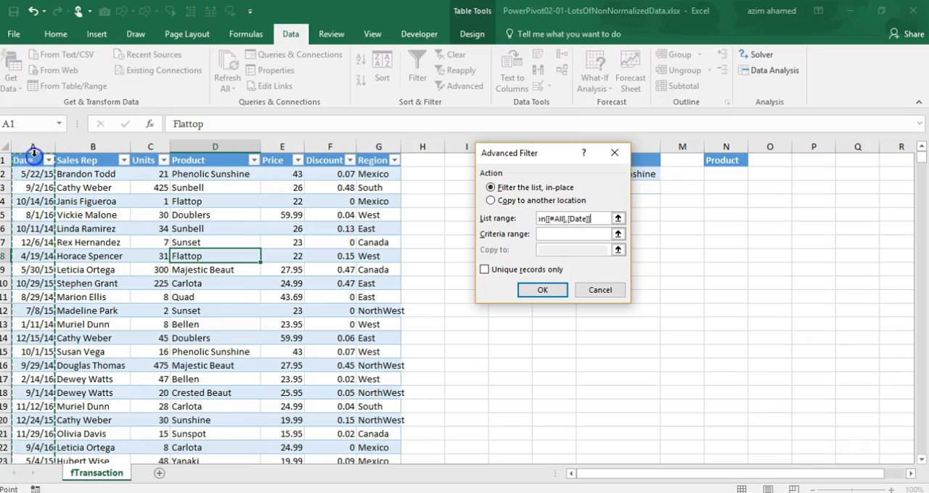
key("ctrl+shift+Right")
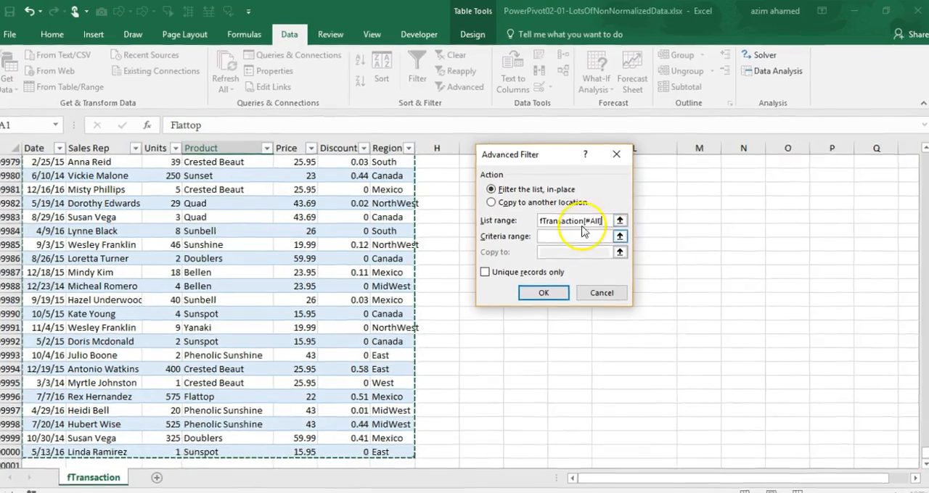
Filter the transaction table in place with the criteria range L1:L3, and clear the filter again
left_click(580, 234)
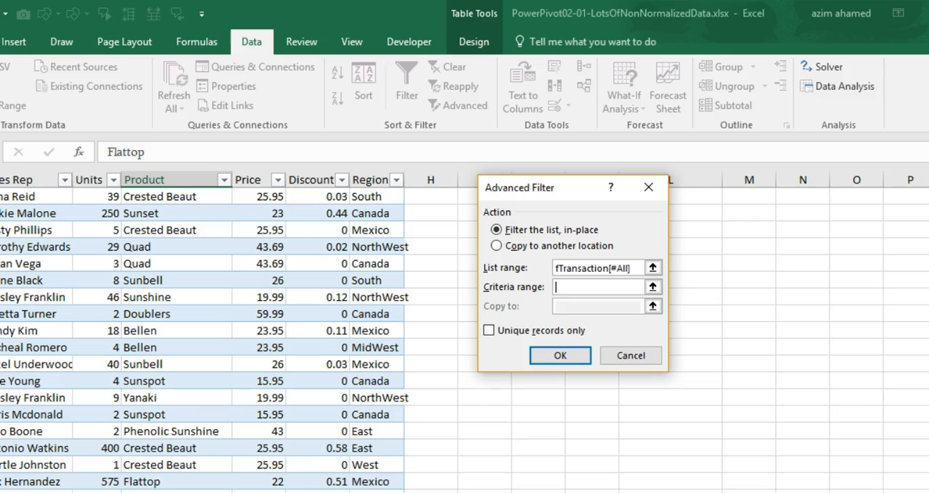
scroll(465, 334, "up", 20)
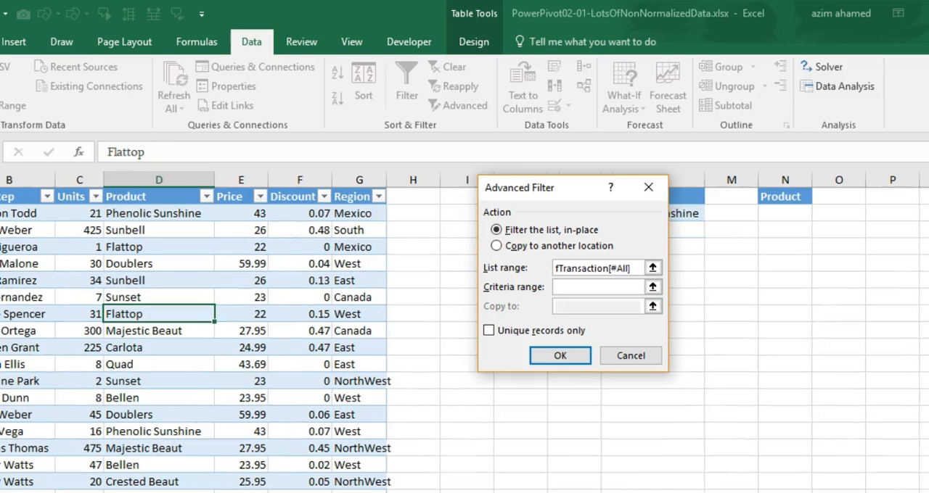
left_click_drag(535, 187, 809, 196)
left_click_drag(644, 196, 647, 229)
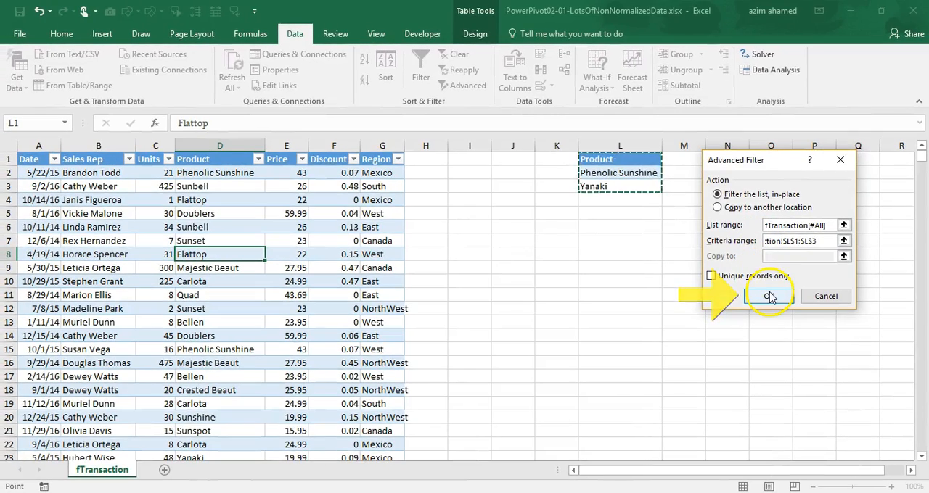
left_click(768, 296)
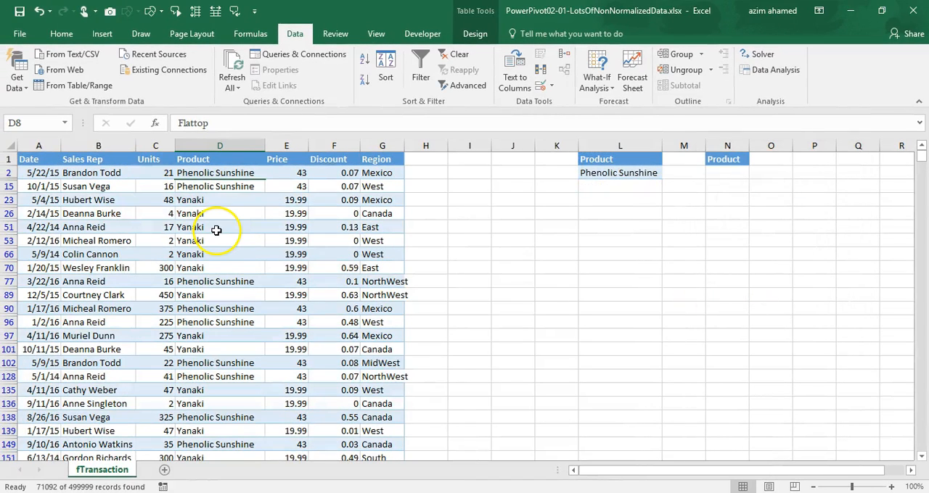
left_click(458, 55)
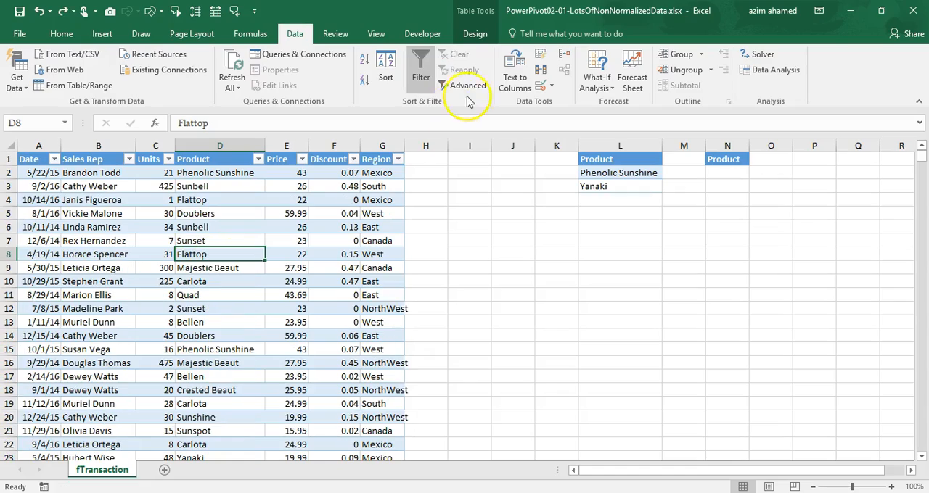
Use Advanced Filter to copy the rows of A1:G500000 matching criteria L1:L3 to cell K7, and autofit column N
left_click(466, 85)
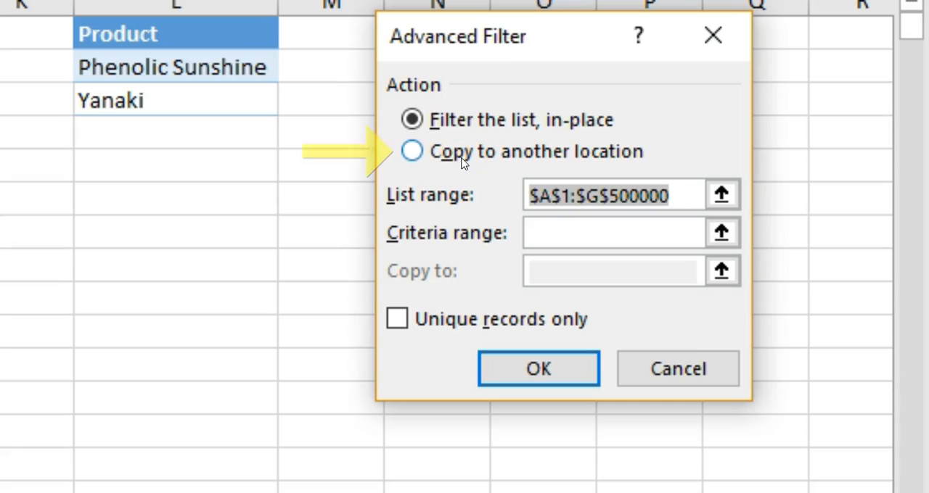
left_click(411, 152)
left_click(674, 194)
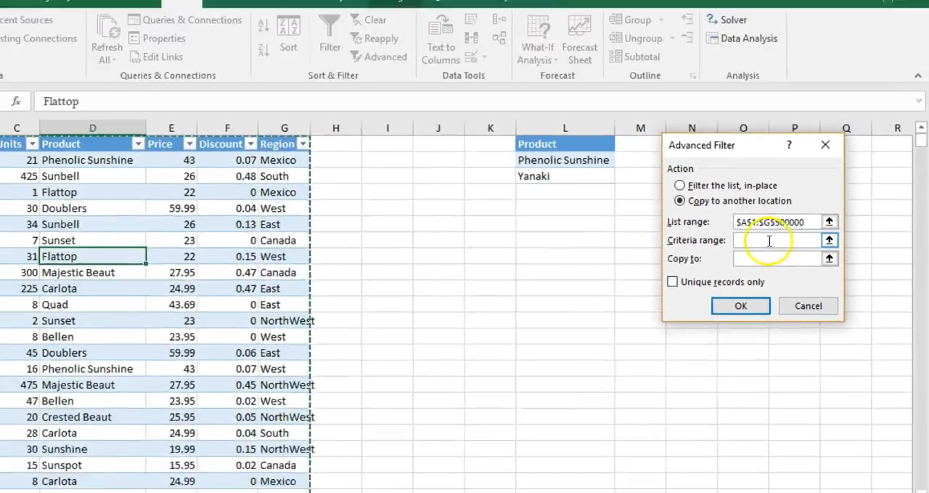
left_click(595, 234)
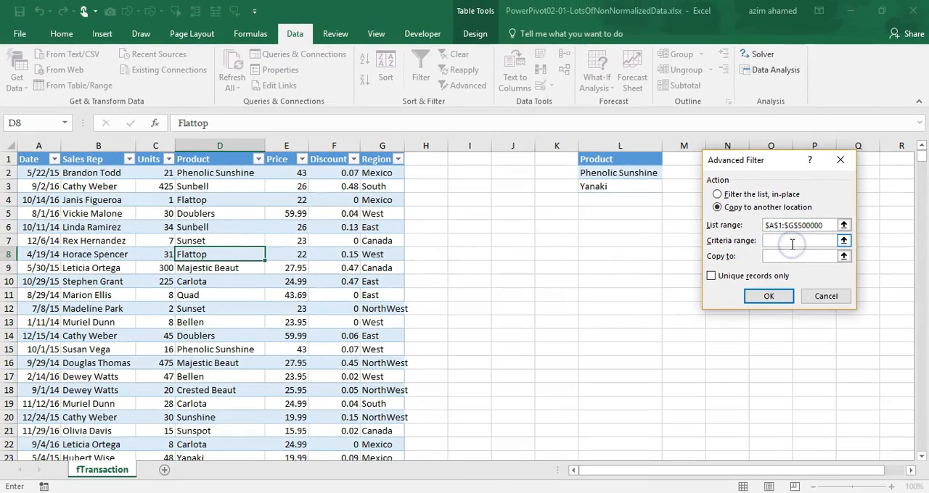
left_click_drag(601, 158, 610, 189)
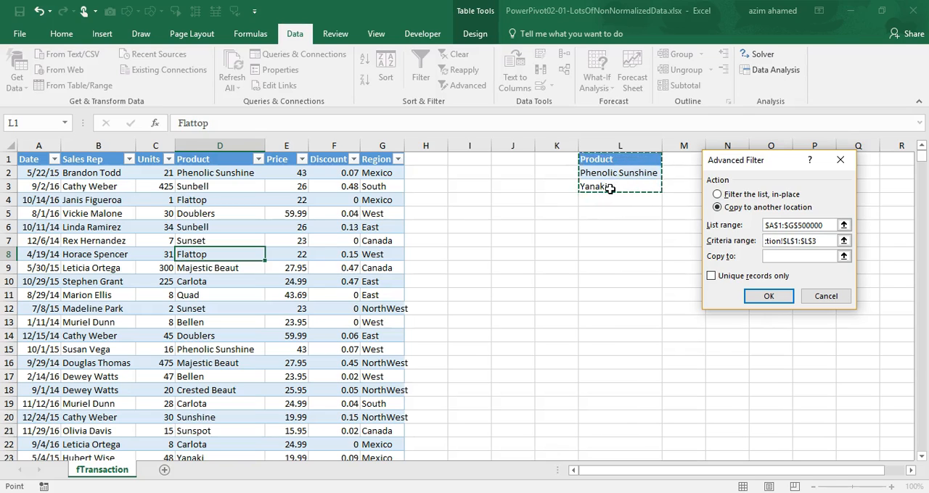
left_click(798, 257)
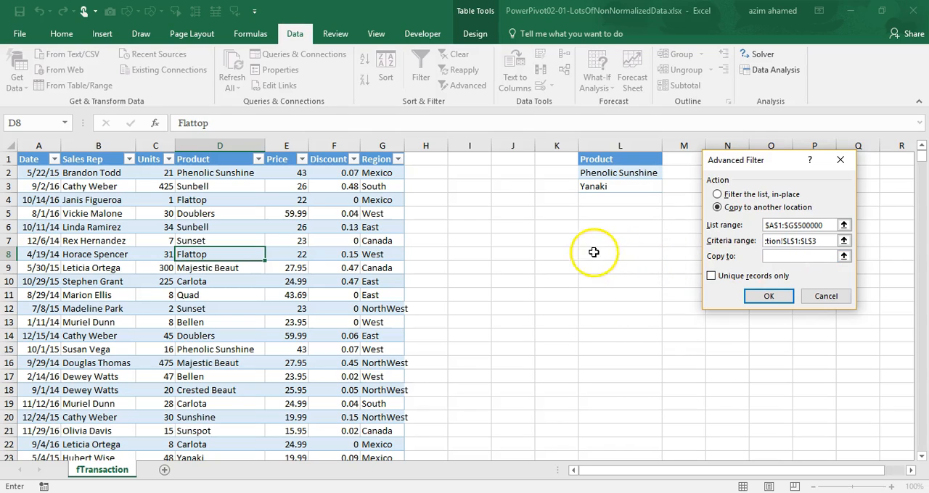
left_click(558, 243)
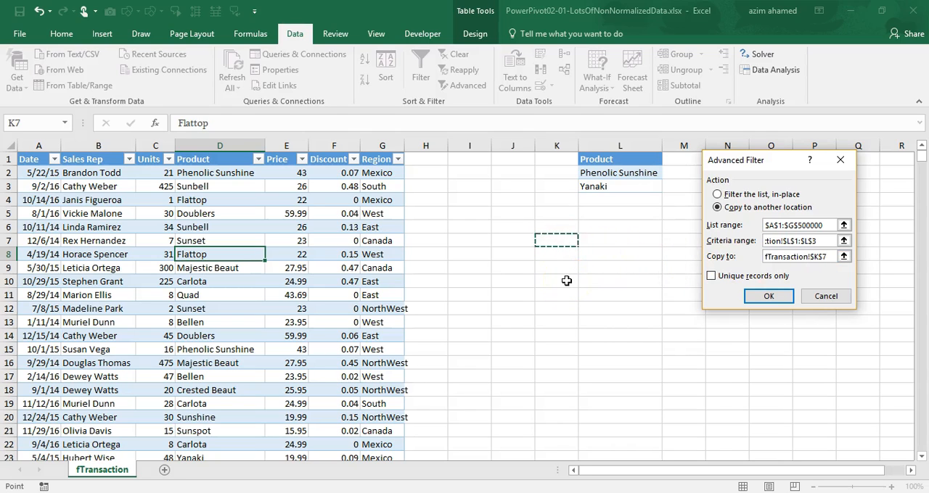
left_click(782, 300)
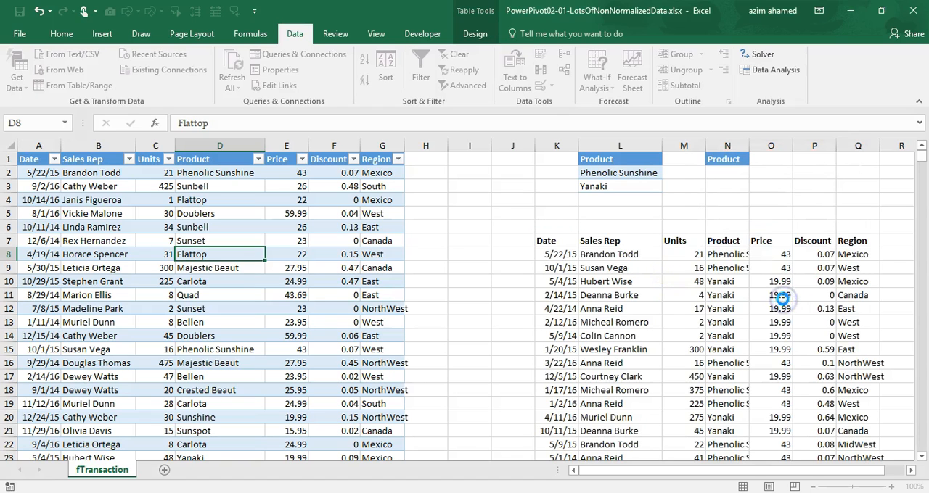
double_click(749, 146)
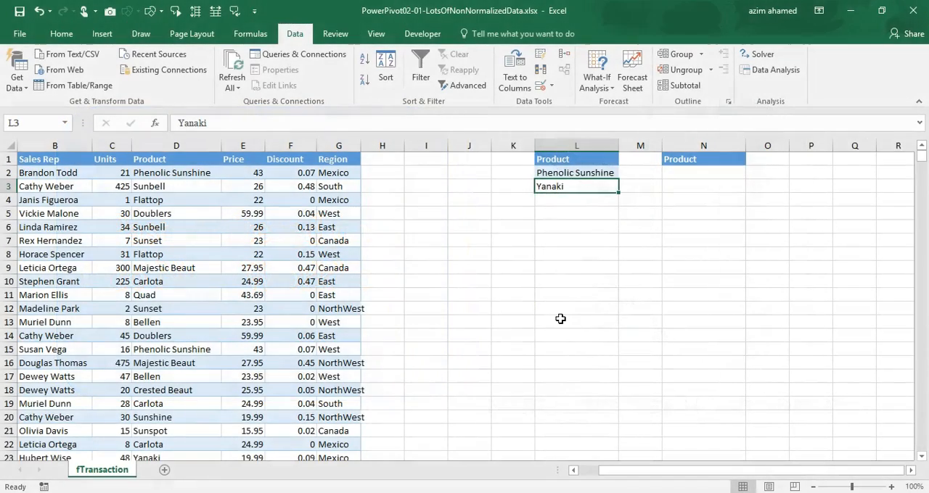
Create a new blank workbook and return to the transaction workbook
left_click(574, 215)
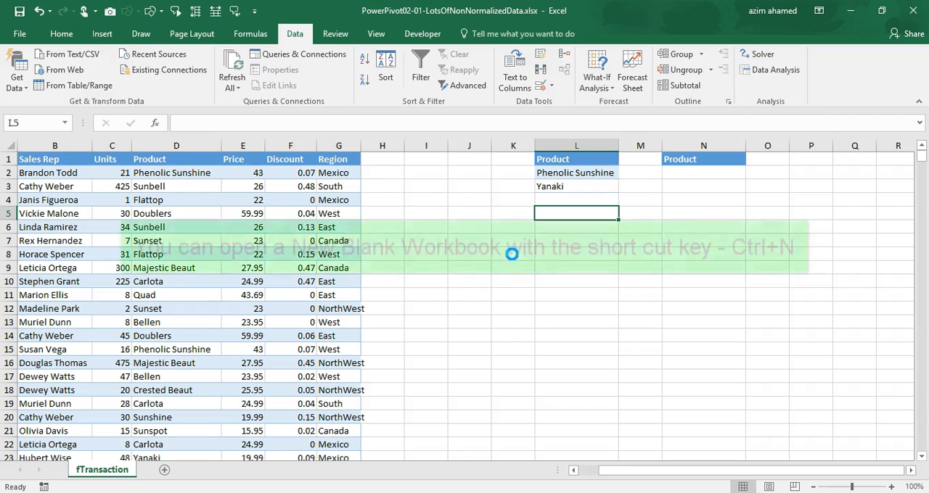
key("ctrl+n")
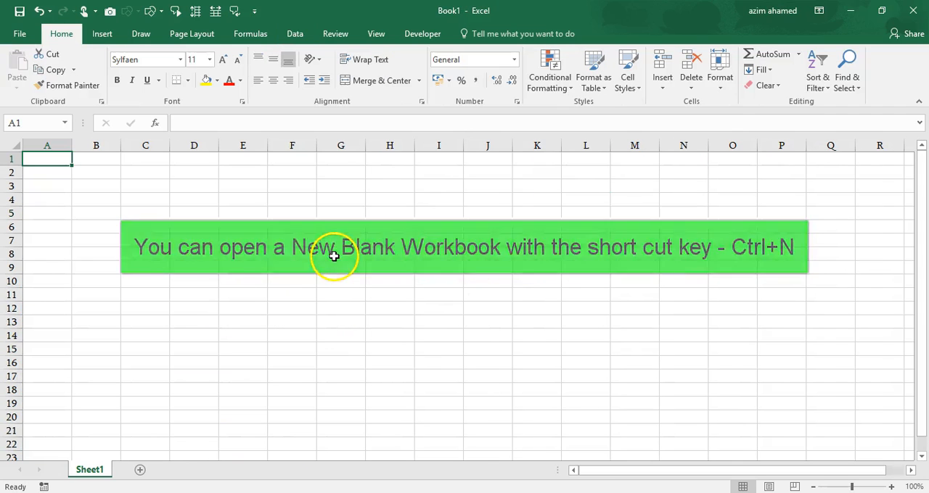
key("ctrl+w")
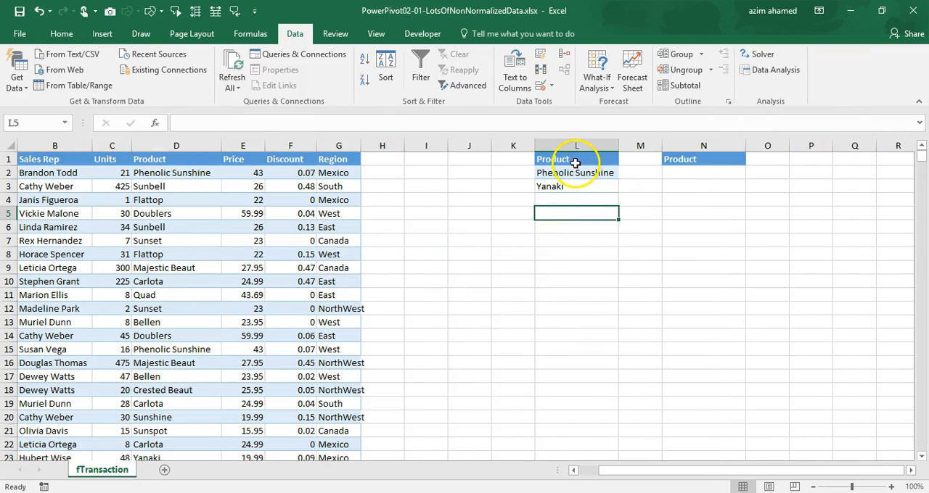
Copy the product criteria list L1:L3 to cell H1 of the blank workbook Book1 and autofit column H
left_click_drag(576, 158, 574, 184)
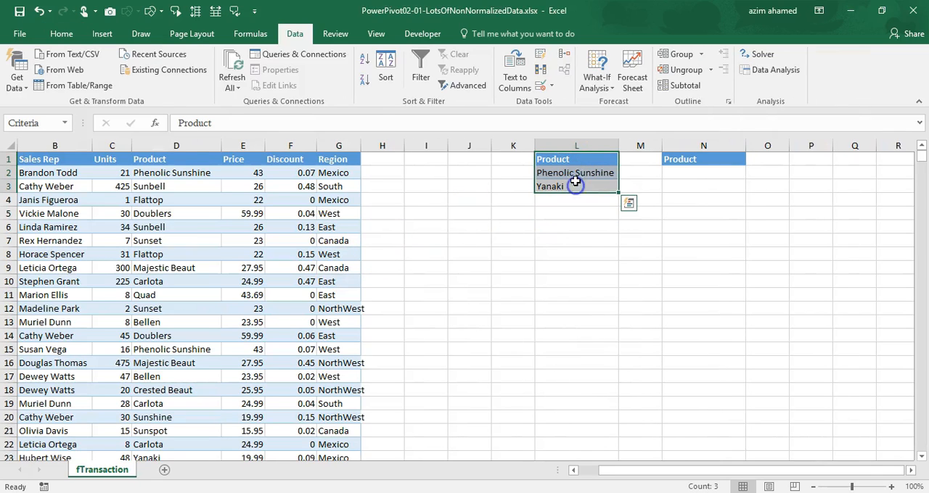
key("ctrl+c")
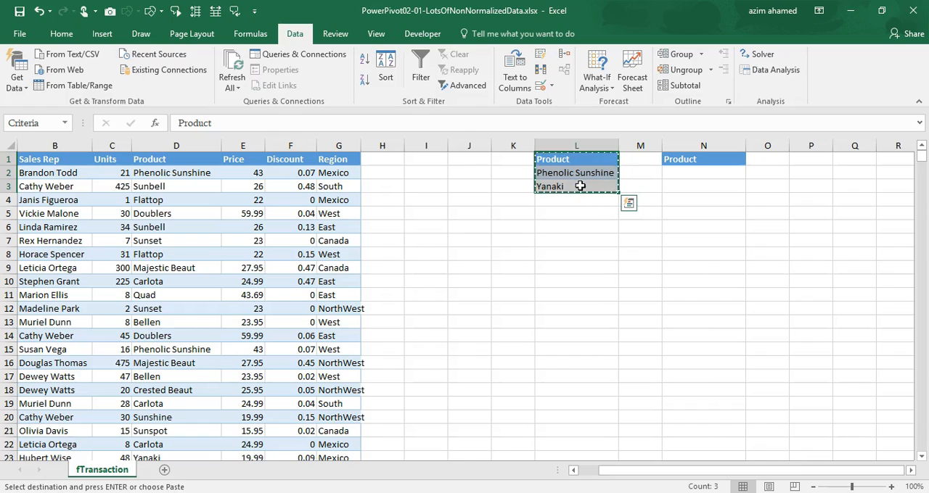
key("alt+Tab")
left_click(398, 160)
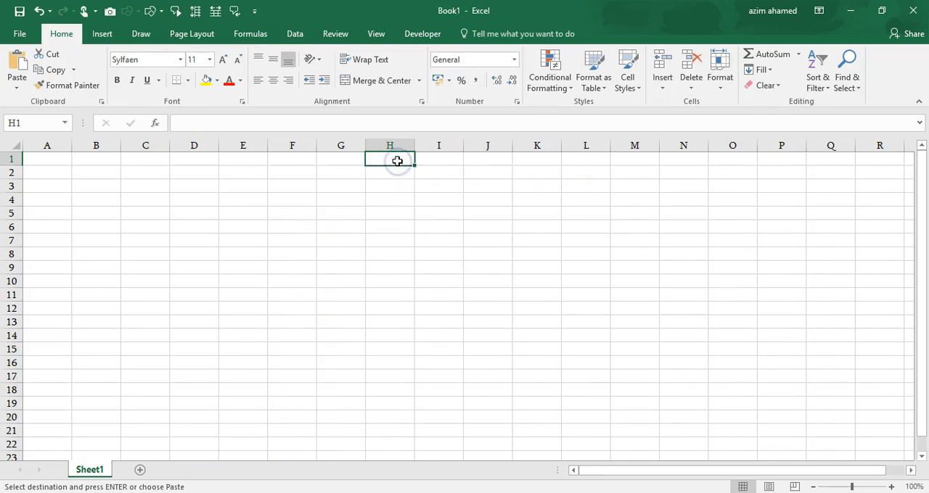
key("ctrl+v")
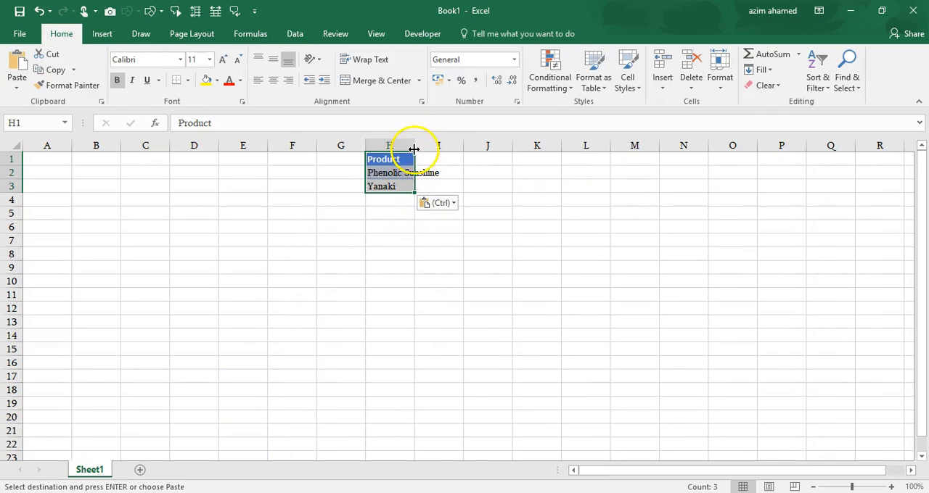
double_click(418, 146)
left_click(404, 226)
Set up an Advanced Filter in Book1 that copies to another location, with the transaction table's Sales Rep through Region columns as list range
left_click(294, 33)
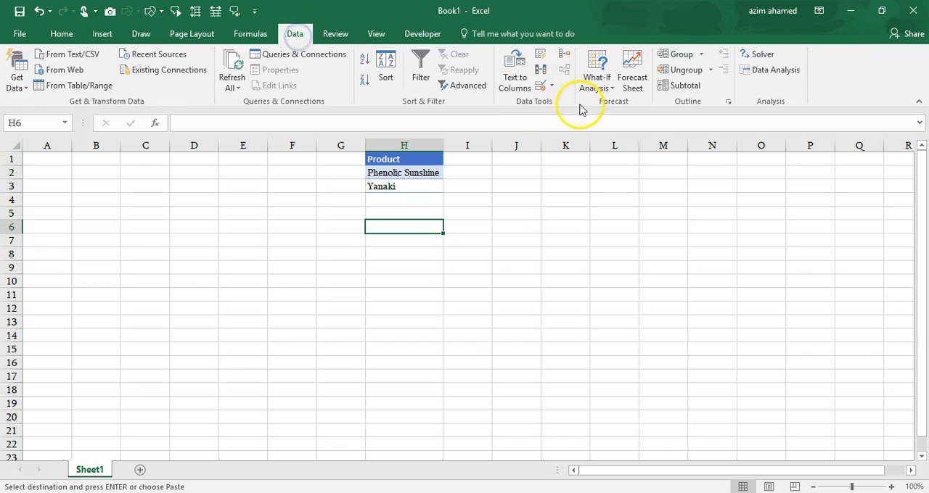
left_click(460, 87)
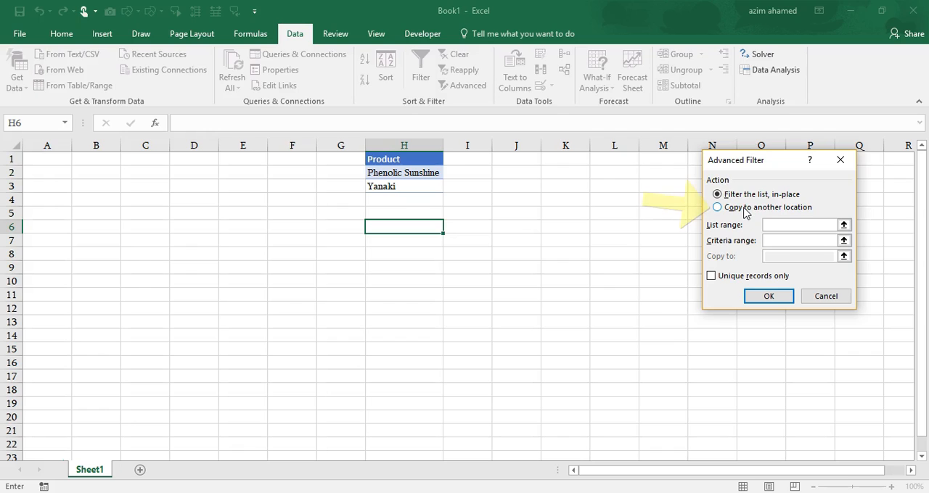
left_click(741, 207)
left_click(790, 225)
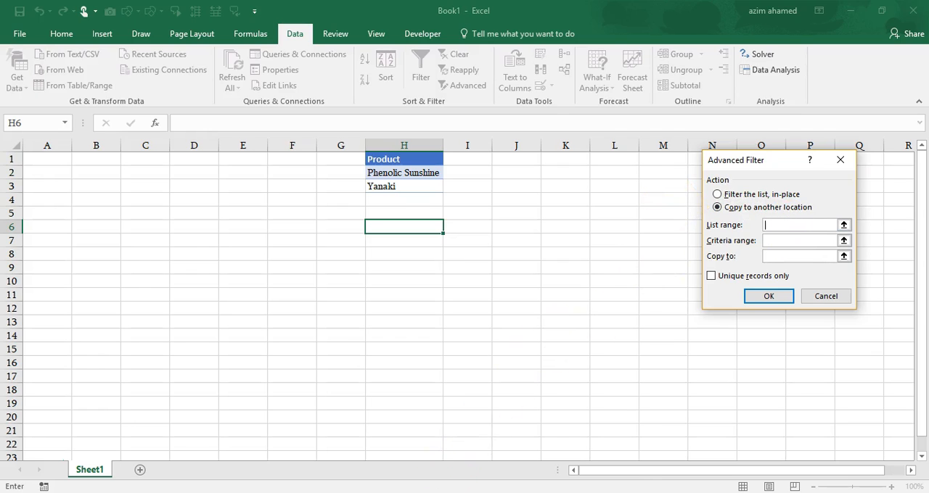
mouse_move(417, 492)
left_click(431, 465)
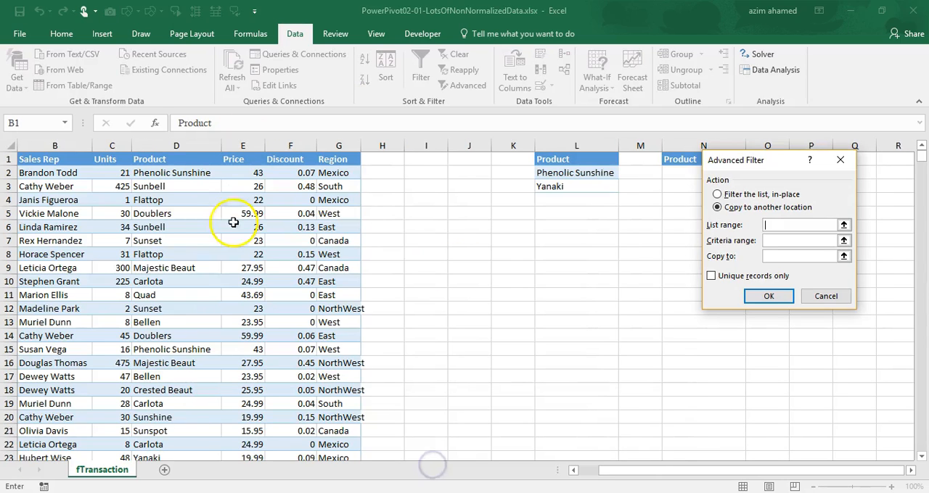
left_click(45, 159)
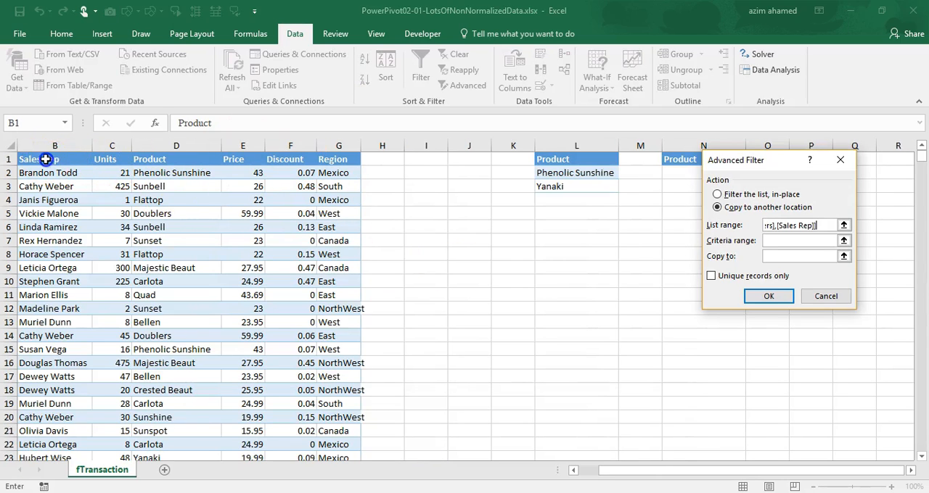
key("shift+Right")
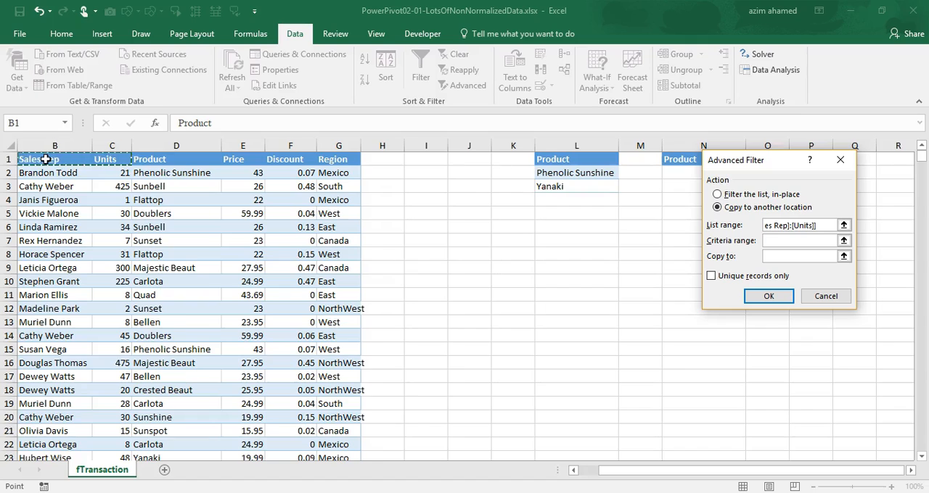
key("ctrl+shift+Down")
key("ctrl+shift+Right")
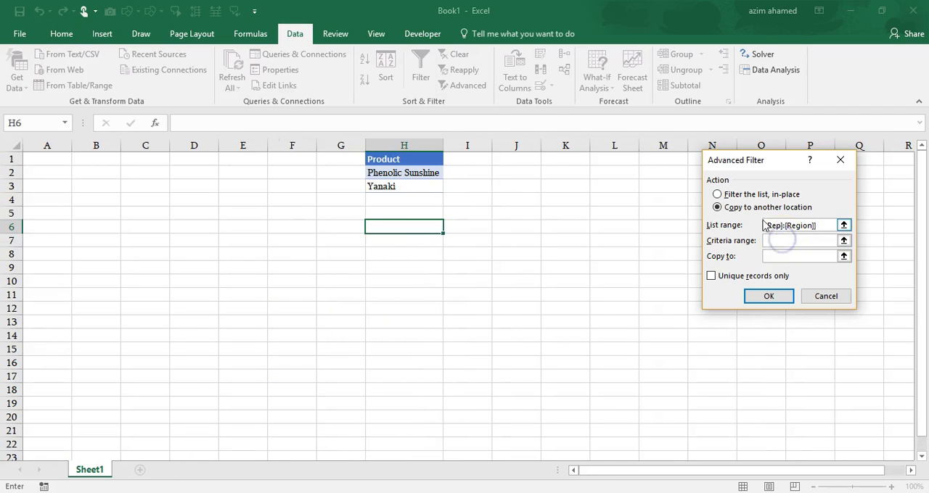
Set the criteria range to H1:H3 and the destination to cell A4 of Sheet1, and run the filter
left_click_drag(386, 162, 397, 188)
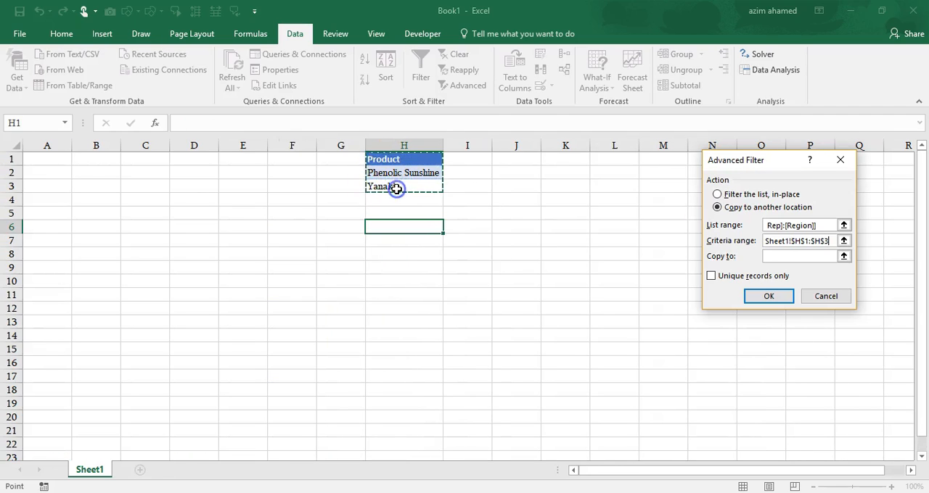
left_click(795, 256)
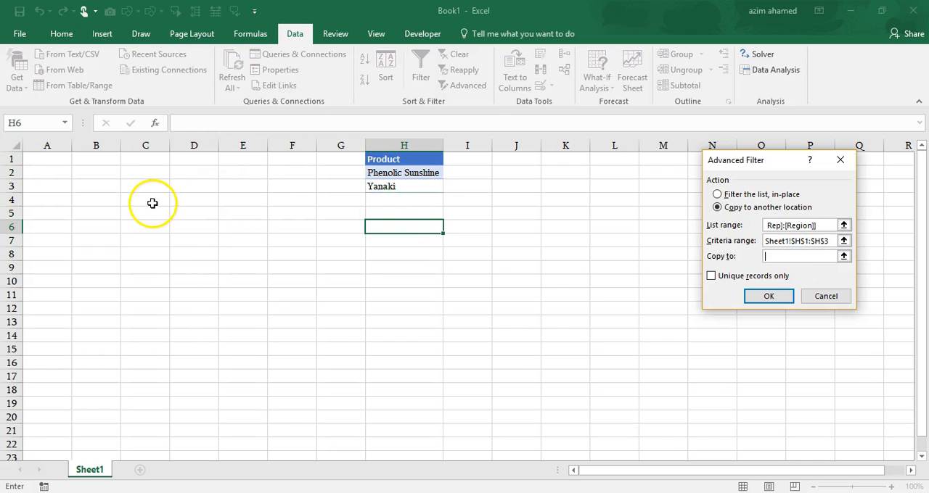
left_click(48, 197)
left_click(766, 298)
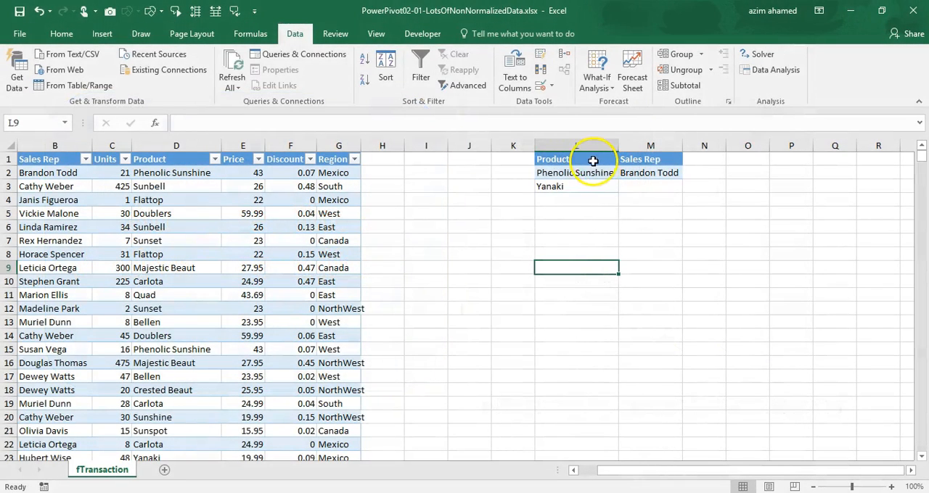
Set up an Advanced Filter in the transaction workbook that copies A1:G500000 to another location, using L1:M3 as criteria range
left_click_drag(580, 156, 583, 169)
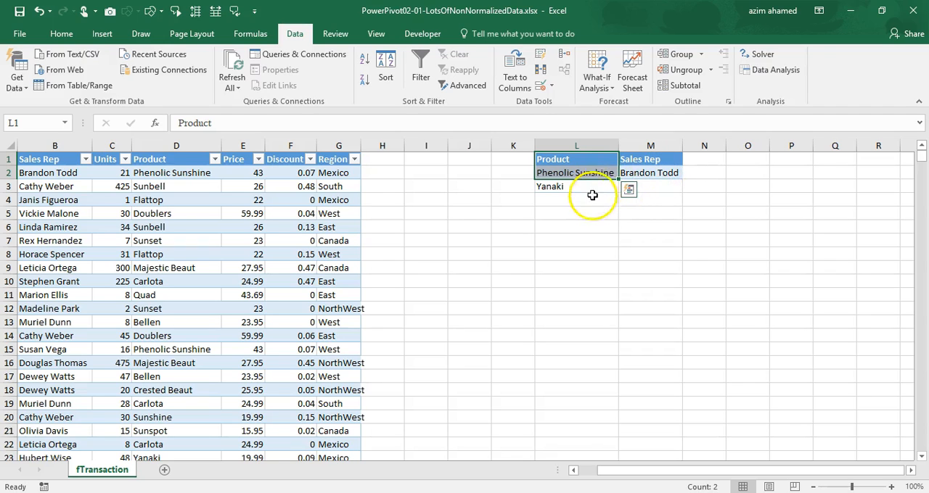
left_click(542, 225)
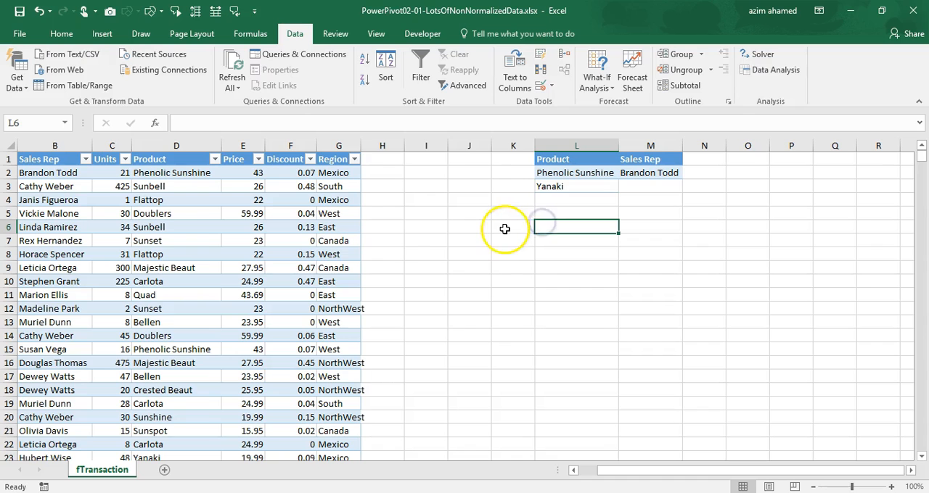
left_click(468, 94)
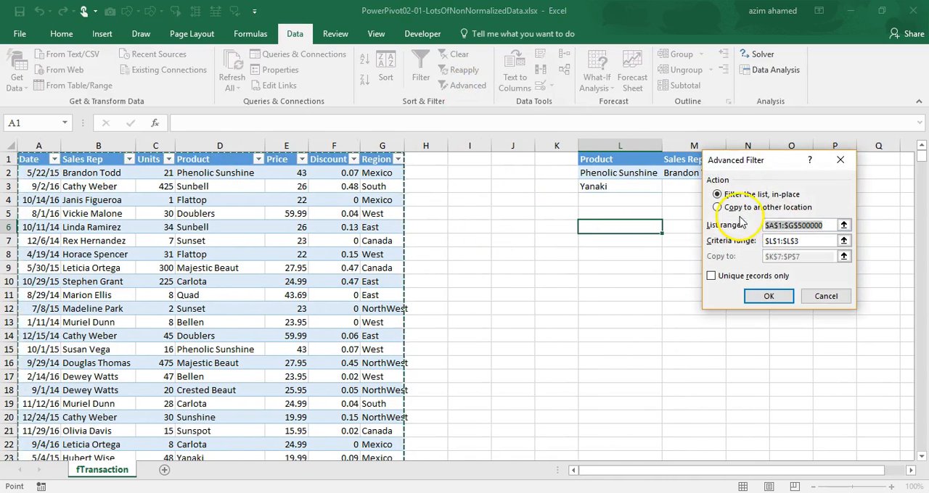
left_click(731, 207)
left_click(816, 225)
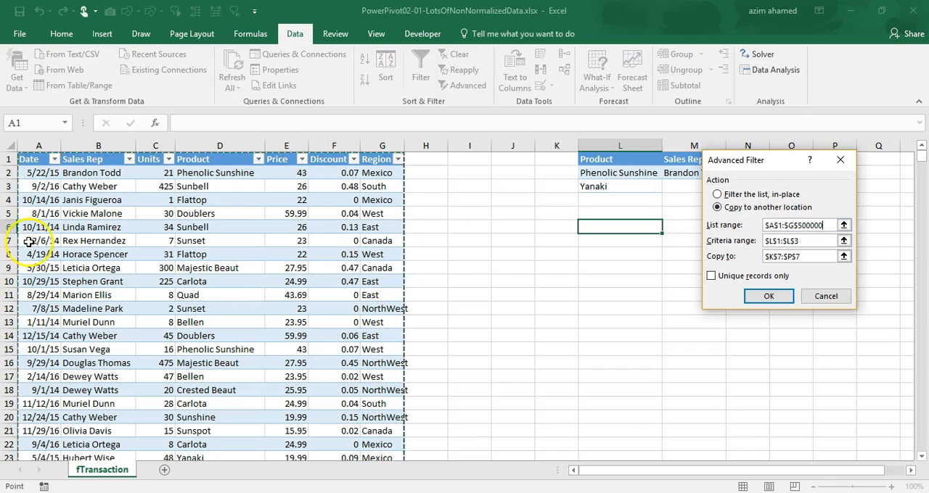
left_click(811, 243)
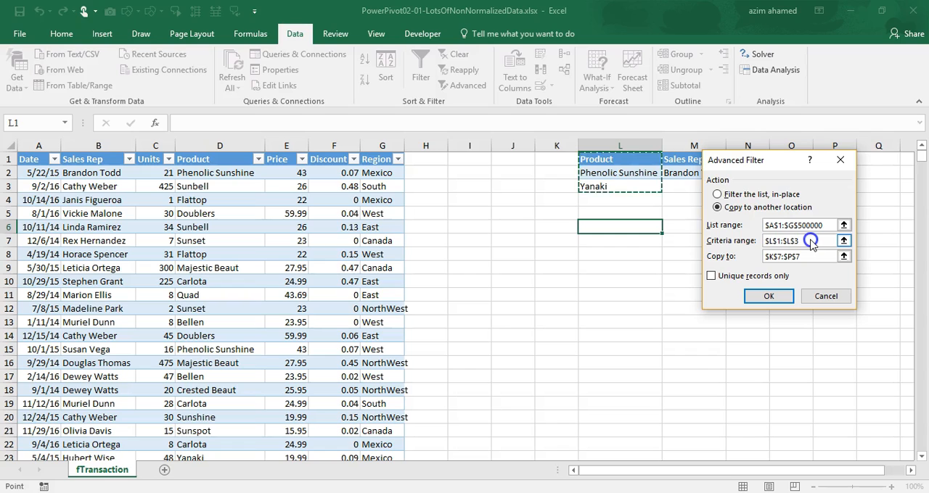
left_click(811, 242)
double_click(758, 246)
left_click_drag(617, 159, 725, 182)
Set cell J7 of the fTransaction sheet as the destination and run the filter
left_click(804, 254)
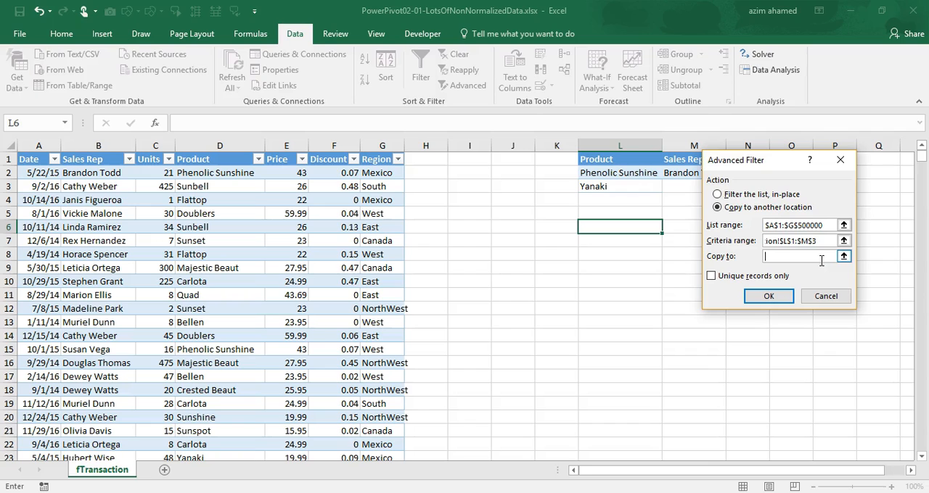
left_click(512, 237)
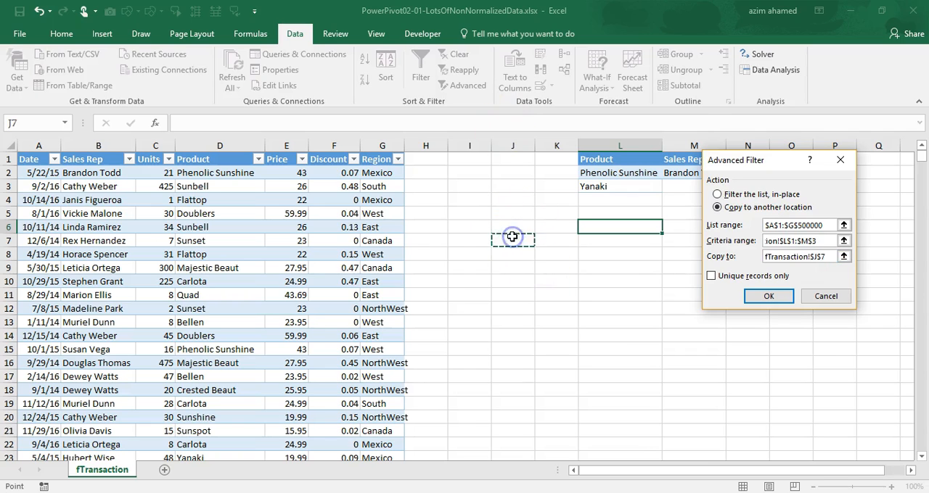
left_click(769, 296)
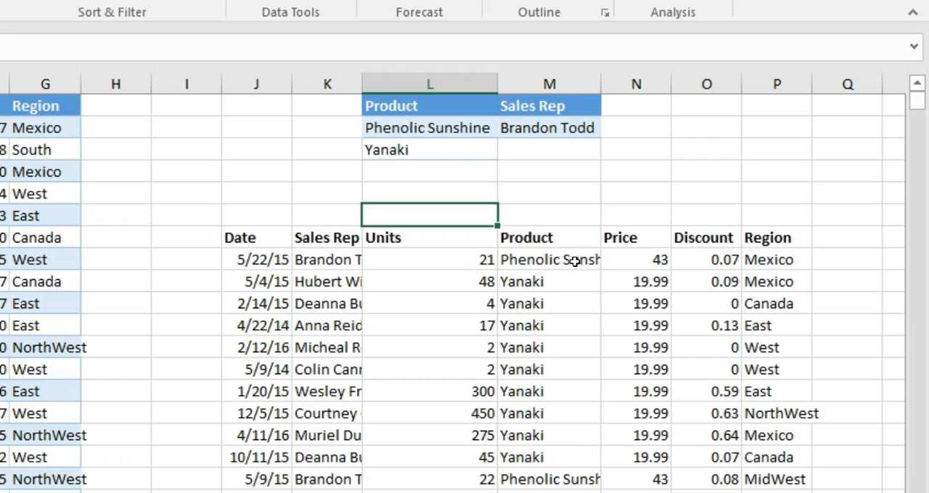
Check the products and sales reps in the extracted rows against the criteria in L1:M3
left_click(574, 261)
left_click(573, 477)
left_click(455, 486)
left_click_drag(455, 487, 346, 486)
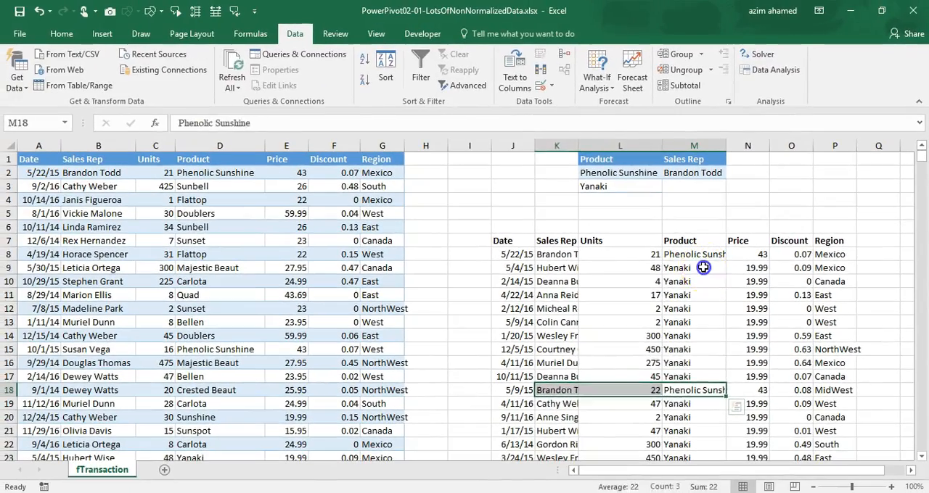
left_click_drag(544, 282, 564, 315)
left_click_drag(703, 289, 697, 376)
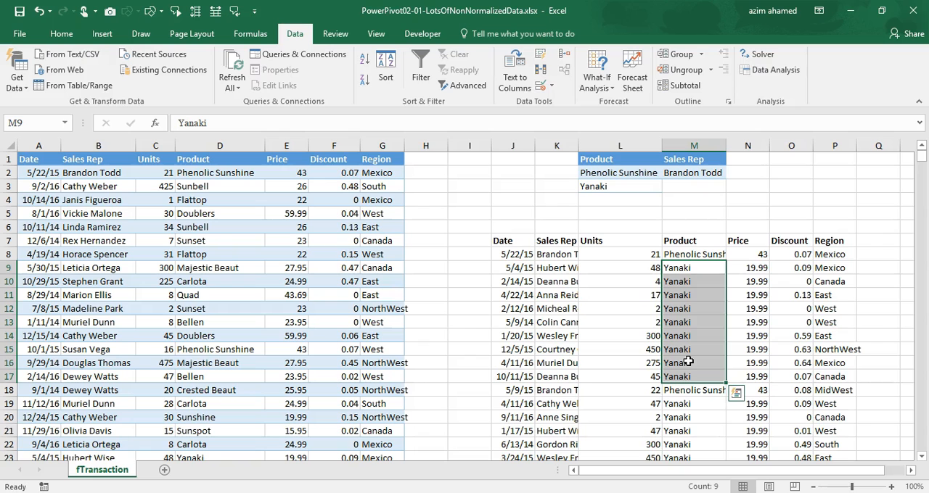
Undo the extraction and the Yanaki criterion, and move the sales rep criterion from M2 to M3
key("ctrl+z")
key("ctrl+z")
key("ctrl+z")
key("ctrl+z")
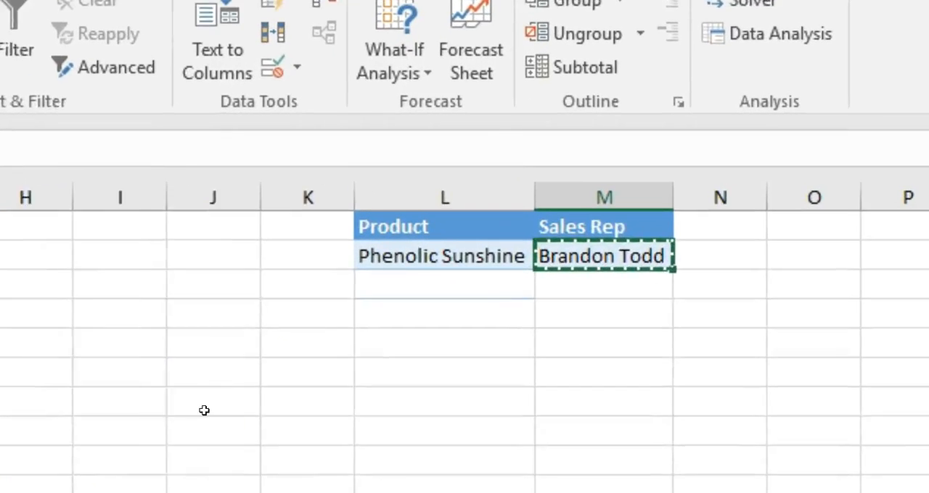
key("Down")
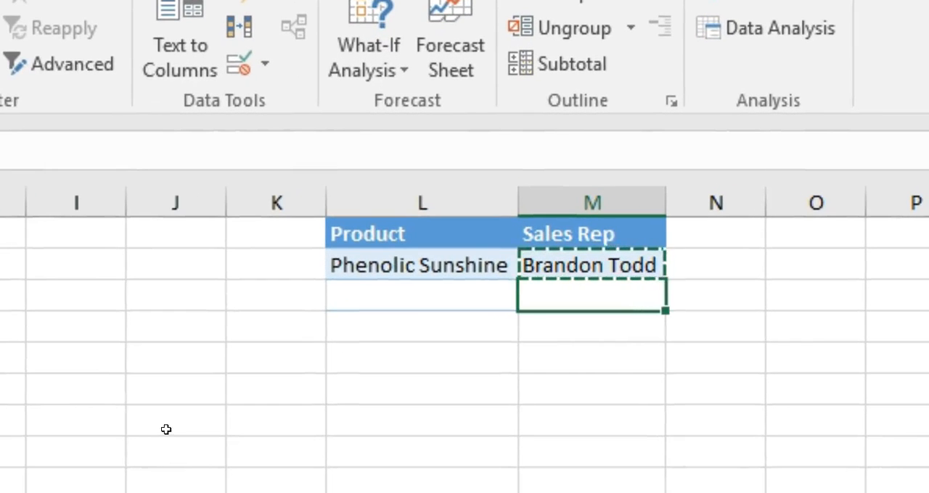
key("ctrl+v")
left_click(464, 481)
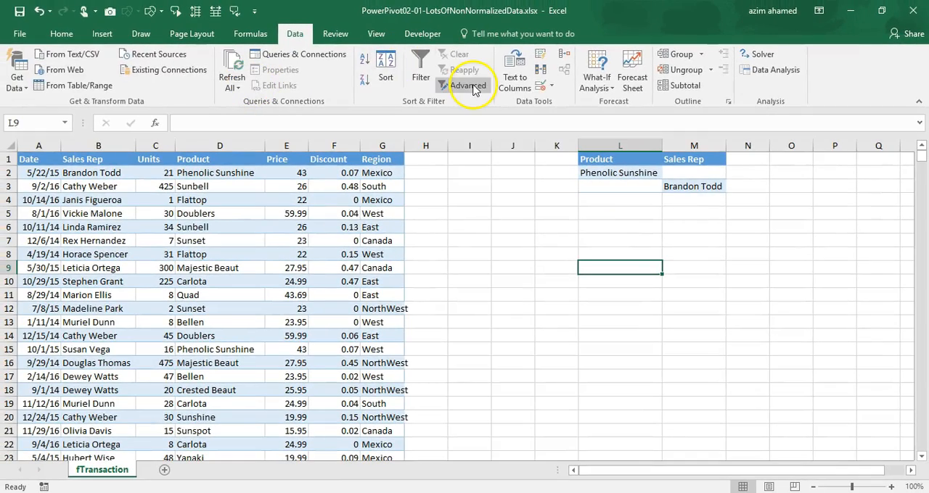
Use Advanced Filter to copy the rows of A1:G500000 matching criteria L1:M3 to cell J7, and widen column K
left_click(468, 86)
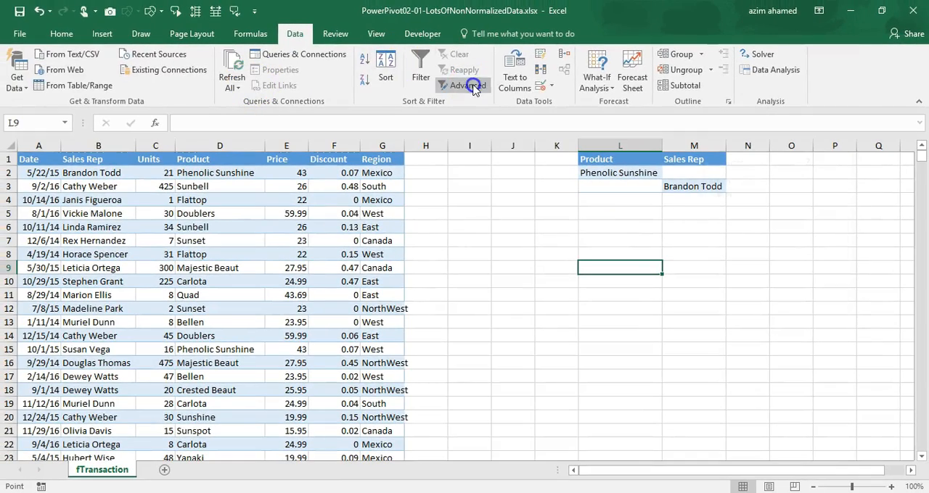
left_click(718, 208)
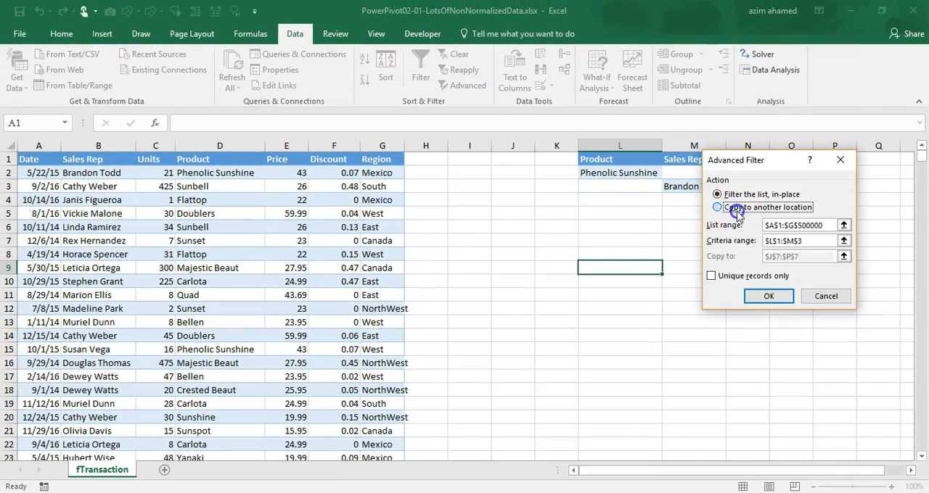
left_click(822, 225)
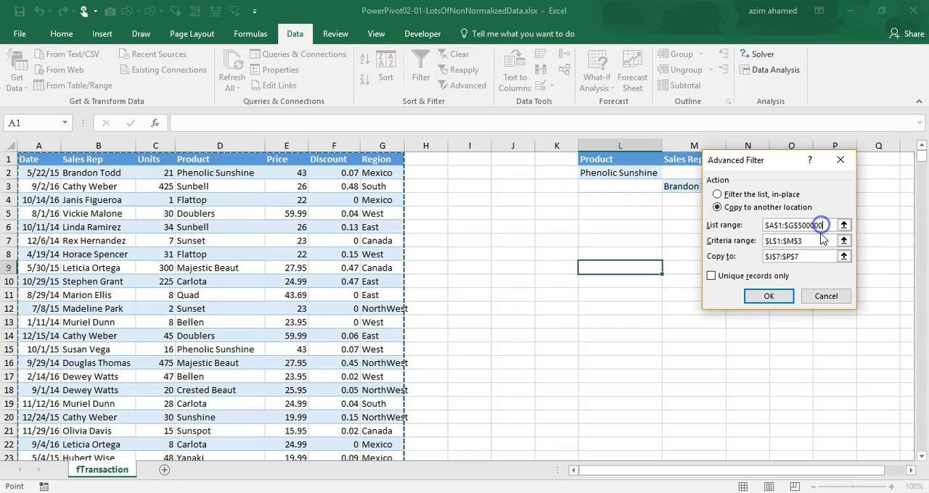
left_click(813, 244)
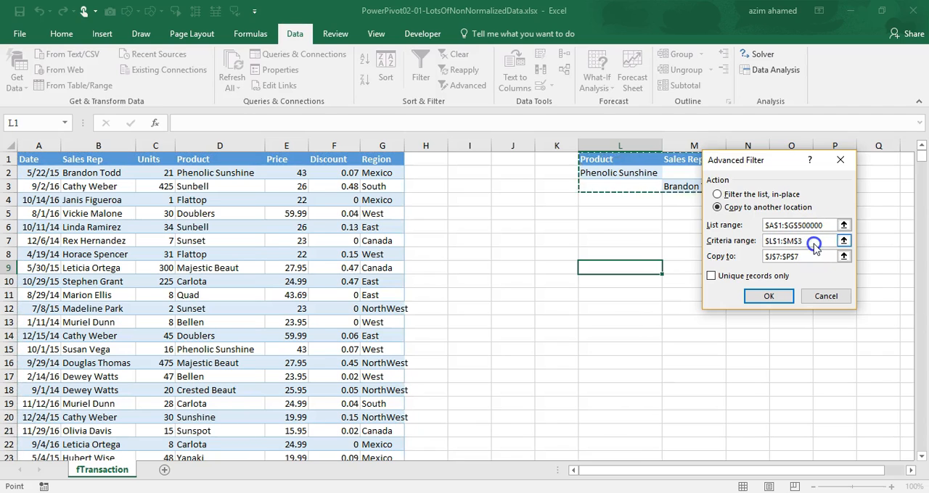
left_click(811, 257)
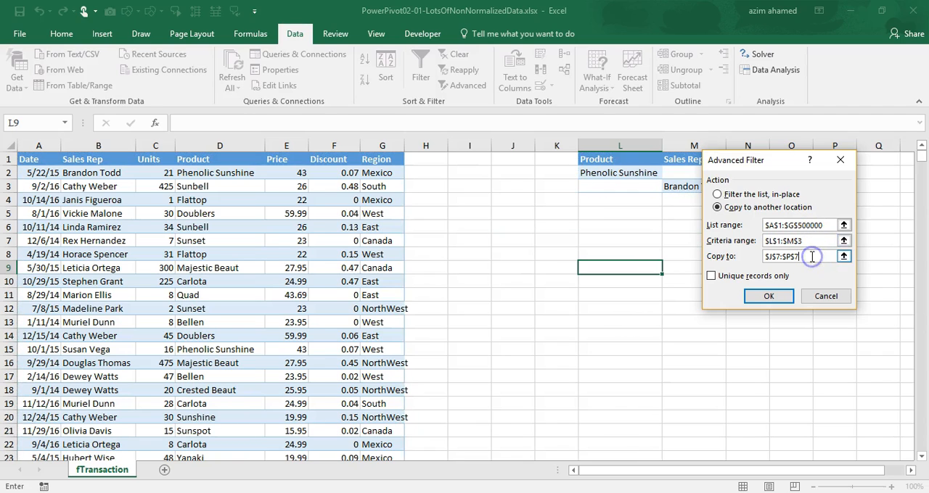
left_click(513, 241)
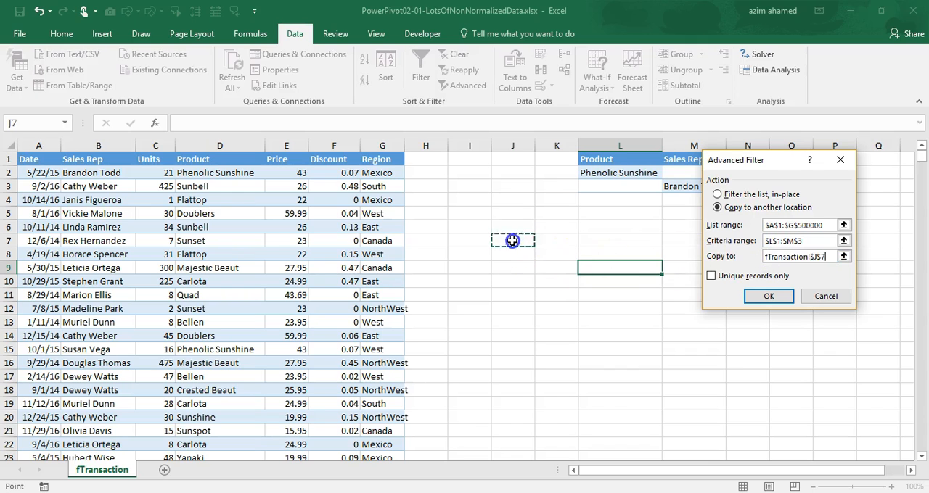
left_click(776, 296)
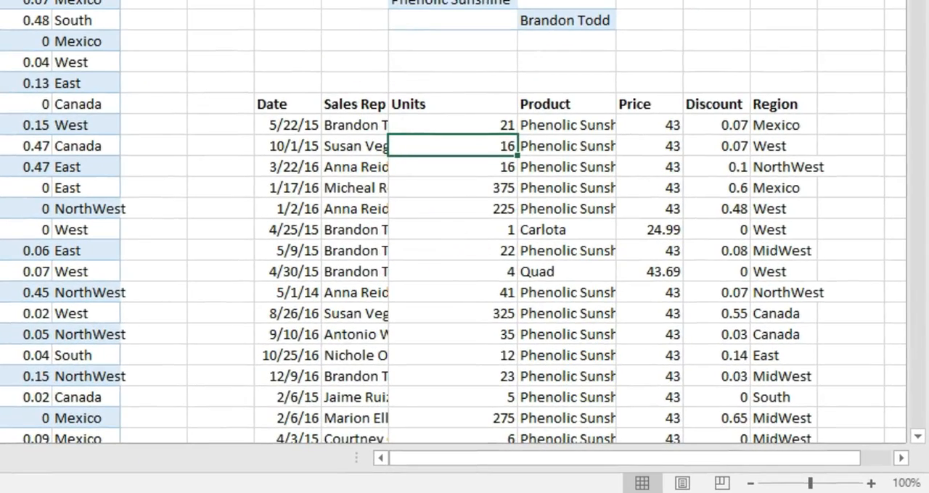
left_click_drag(388, 0, 402, 0)
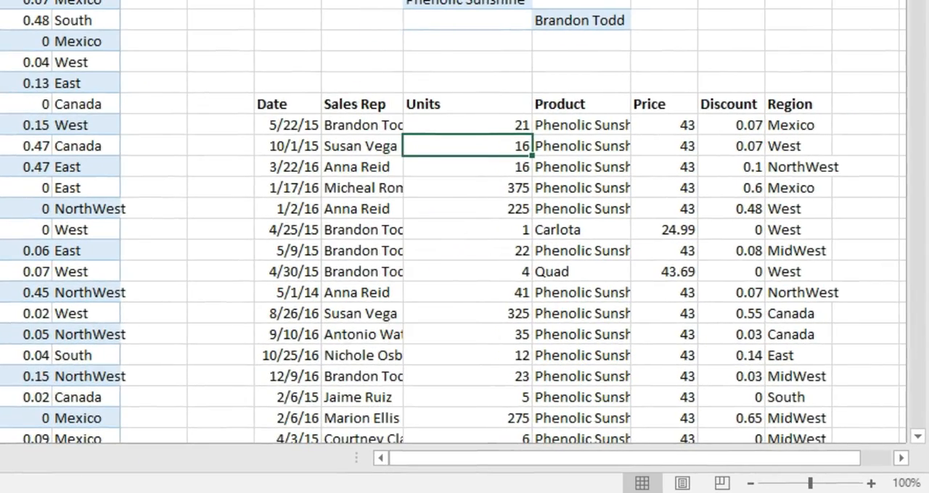
Check the sales reps and products in the extracted rows against the criteria
left_click(365, 125)
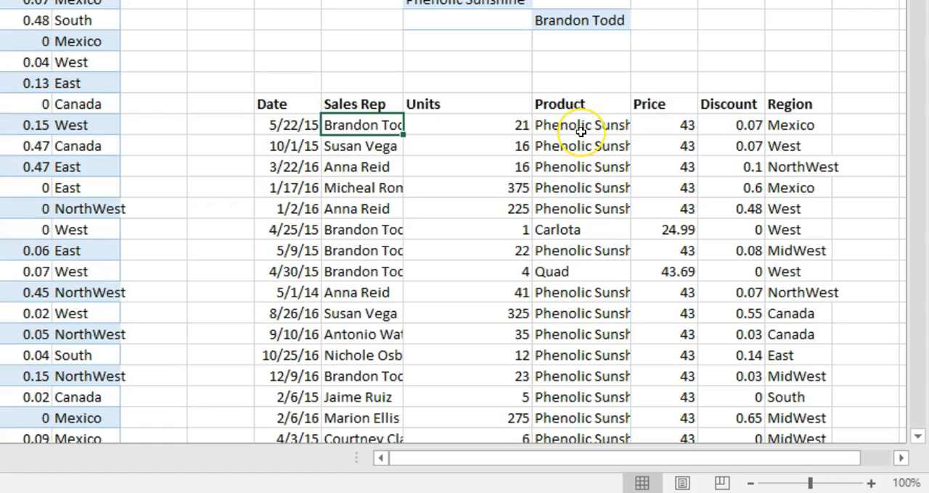
left_click(573, 275)
left_click_drag(573, 277, 363, 274)
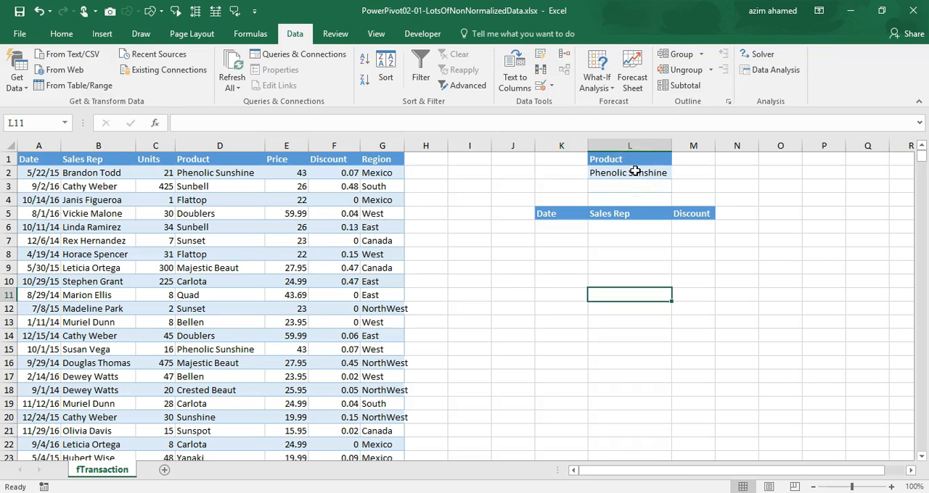
Set up an Advanced Filter that copies rows of A1:G500000 to another location, with L1:L2 as the criteria range
left_click_drag(551, 213, 707, 212)
left_click(642, 242)
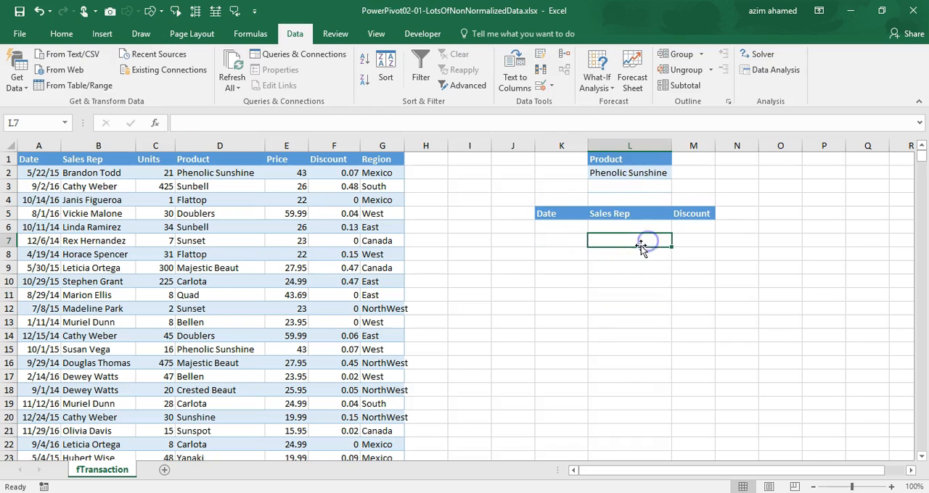
left_click(459, 87)
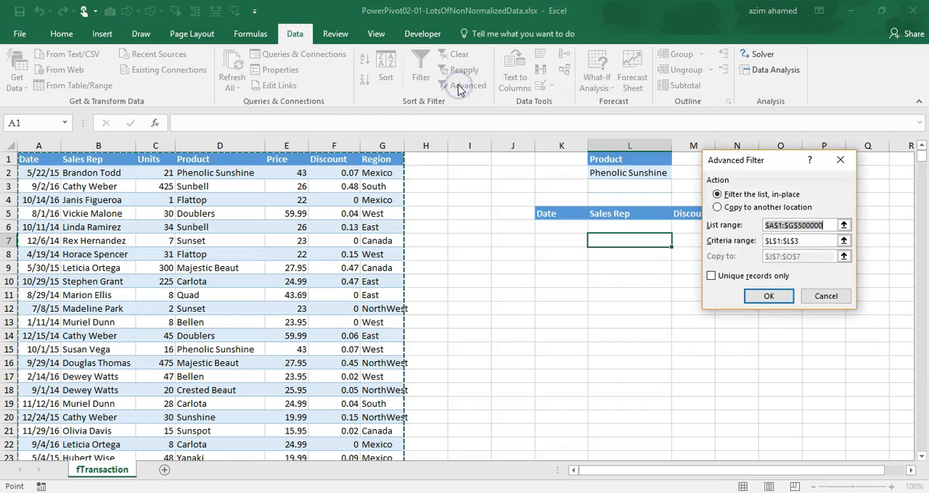
left_click(746, 209)
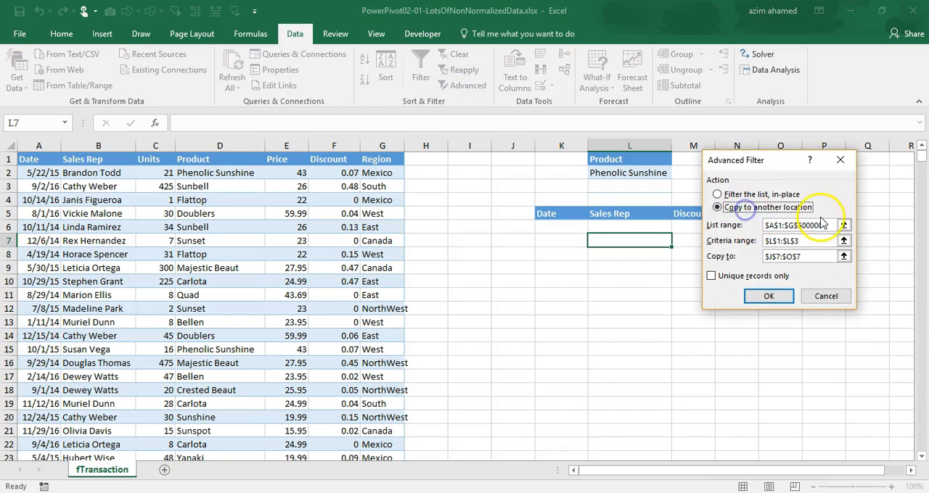
left_click(827, 226)
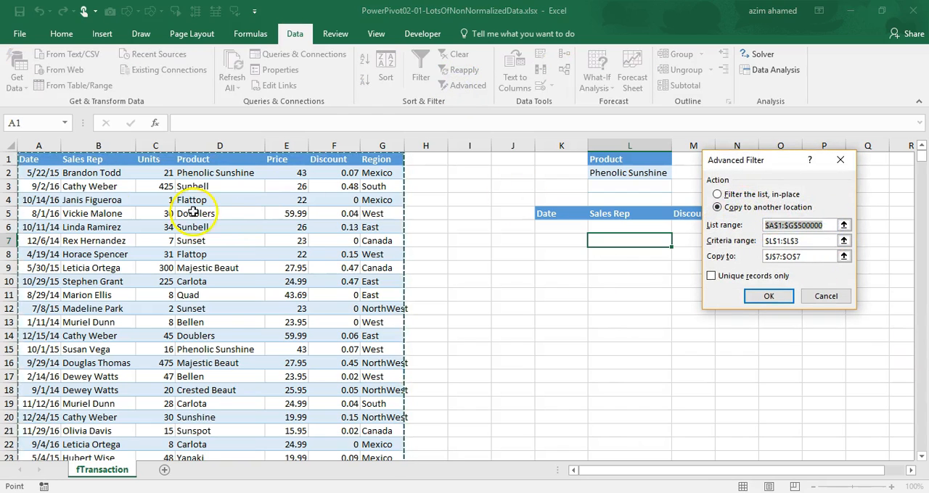
left_click(811, 243)
left_click_drag(811, 243, 755, 244)
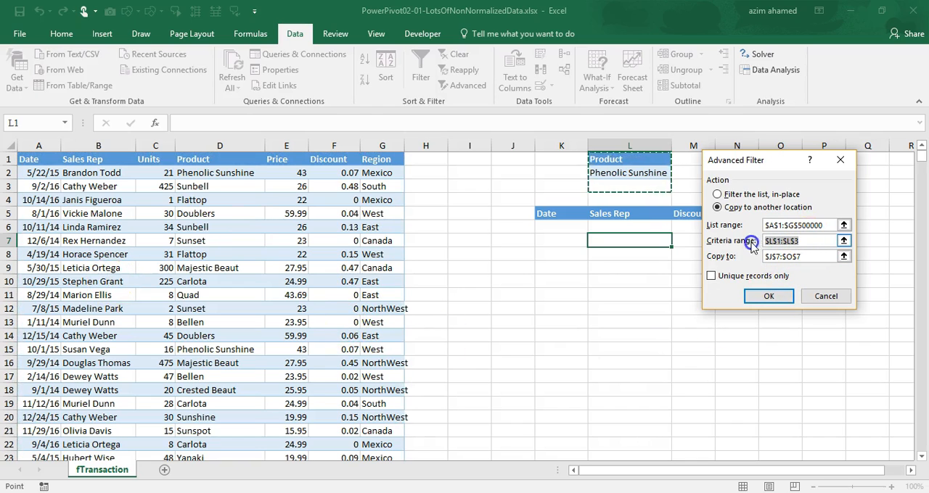
left_click_drag(624, 159, 626, 174)
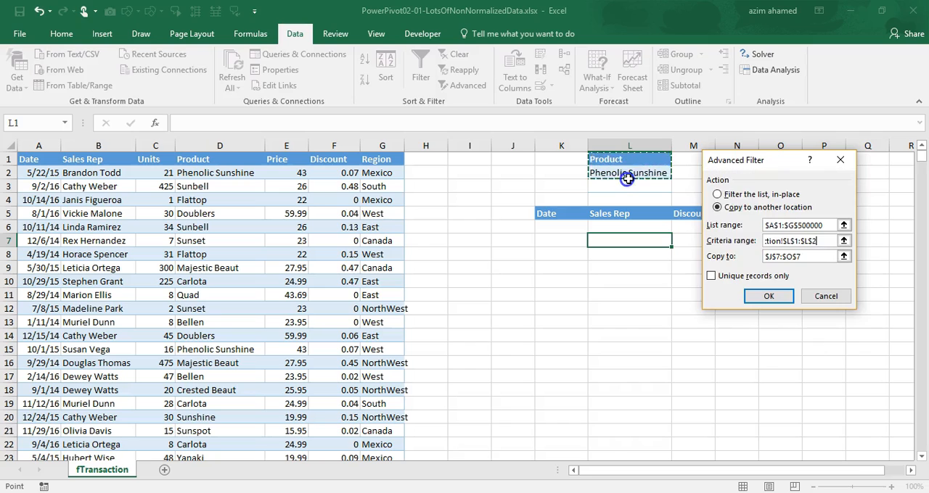
Set the Date, Sales Rep and Discount headers in K5:M5 as the copy destination and run the filter
left_click(788, 260)
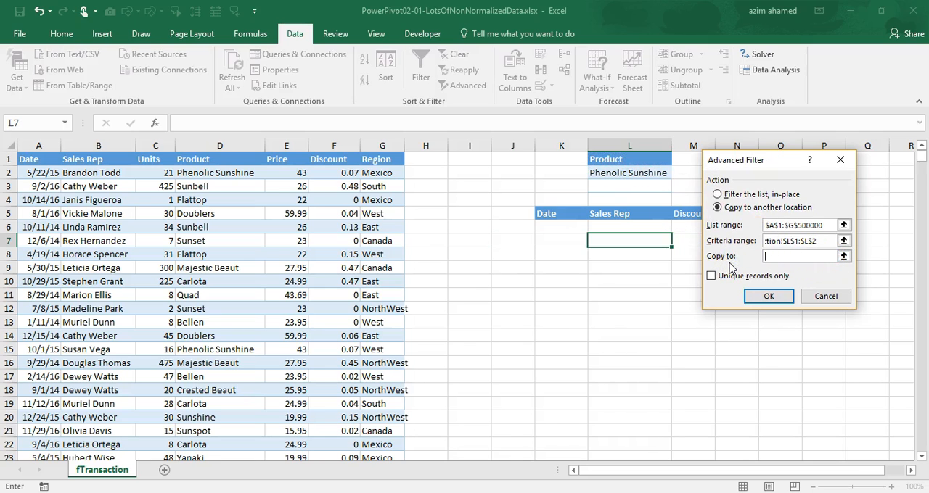
left_click_drag(541, 211, 693, 207)
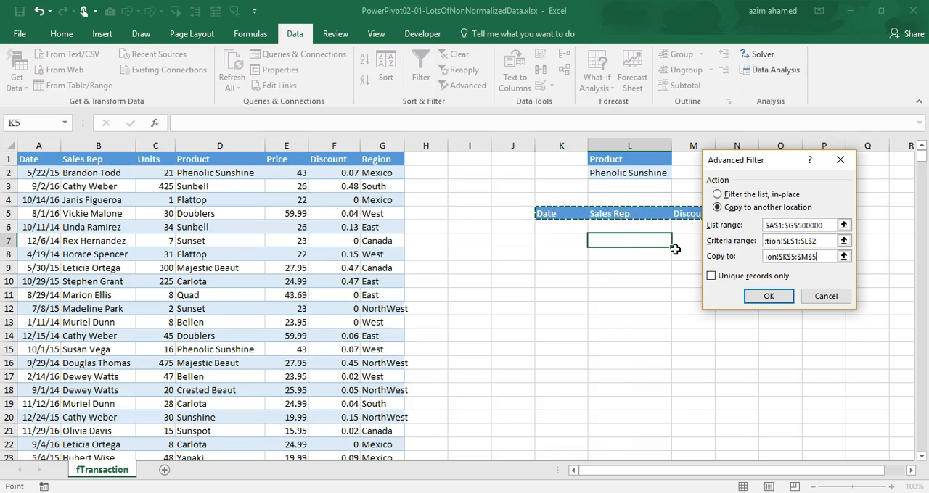
left_click(763, 296)
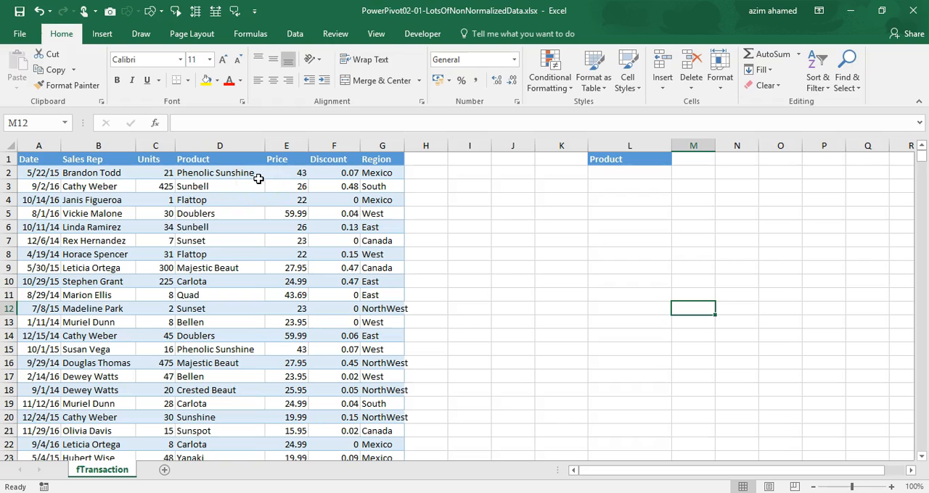
Show the transaction table's filter controls and view the distinct entries in the Product column's filter list
left_click(227, 156)
key("ctrl+shift+l")
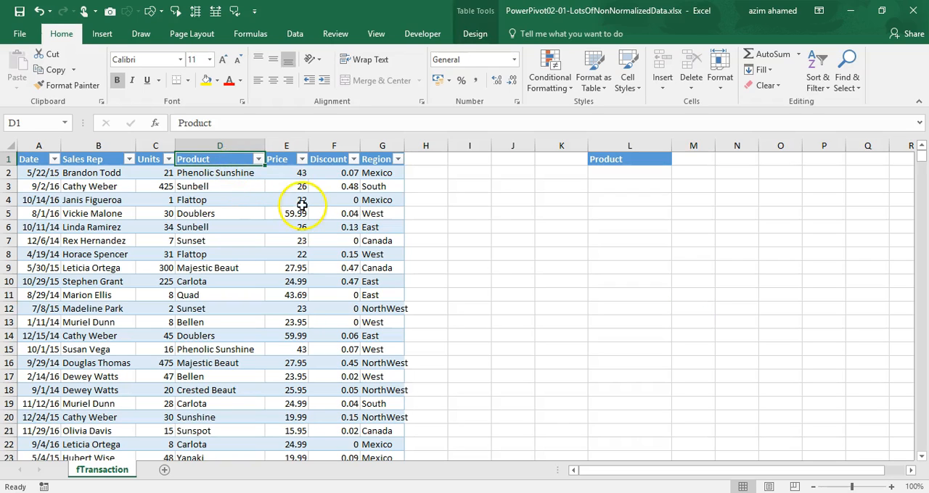
left_click(258, 159)
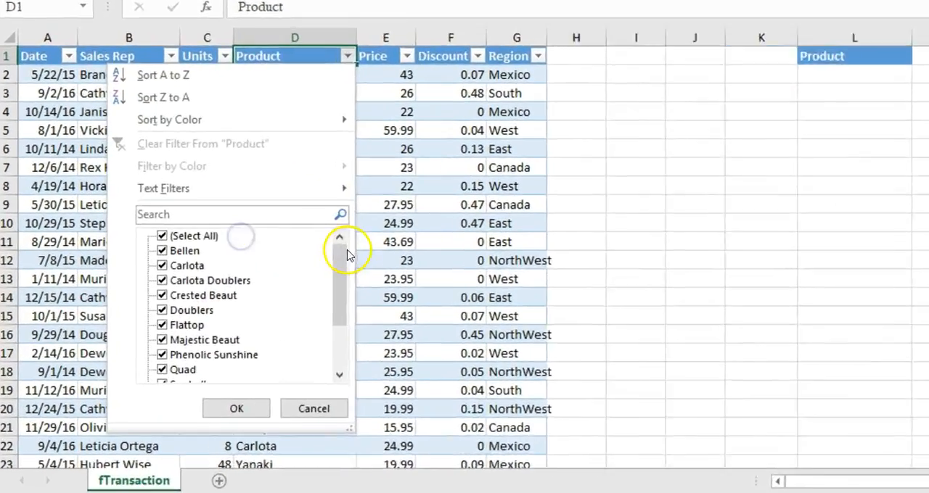
left_click_drag(347, 254, 339, 216)
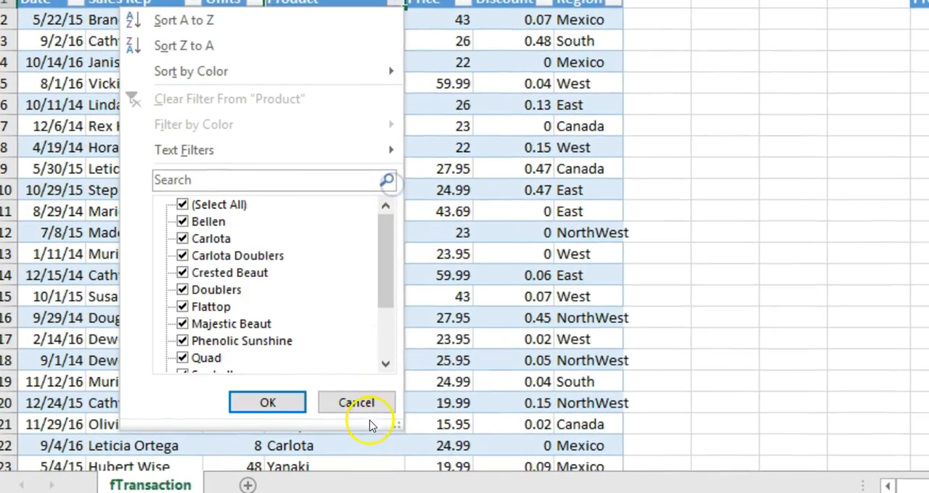
left_click(362, 401)
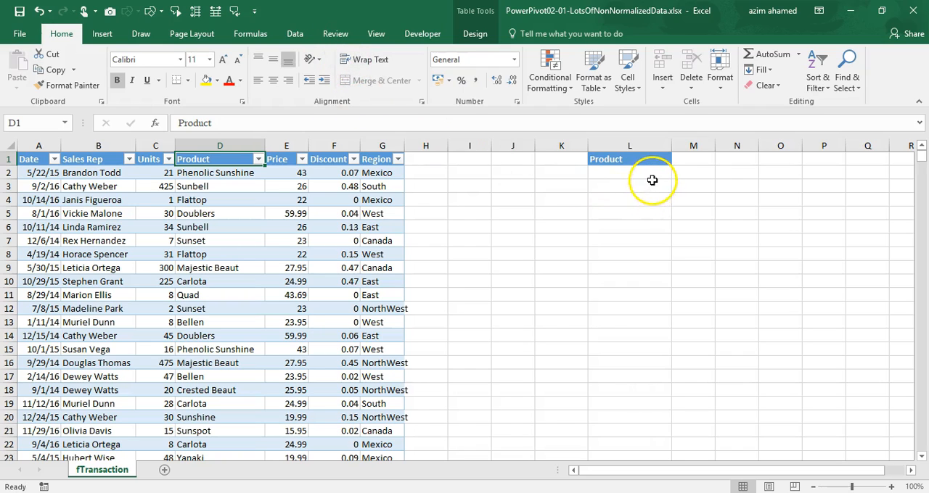
Set up an Advanced Filter that copies to another location, with the table's entire Product column as the list range
left_click(297, 34)
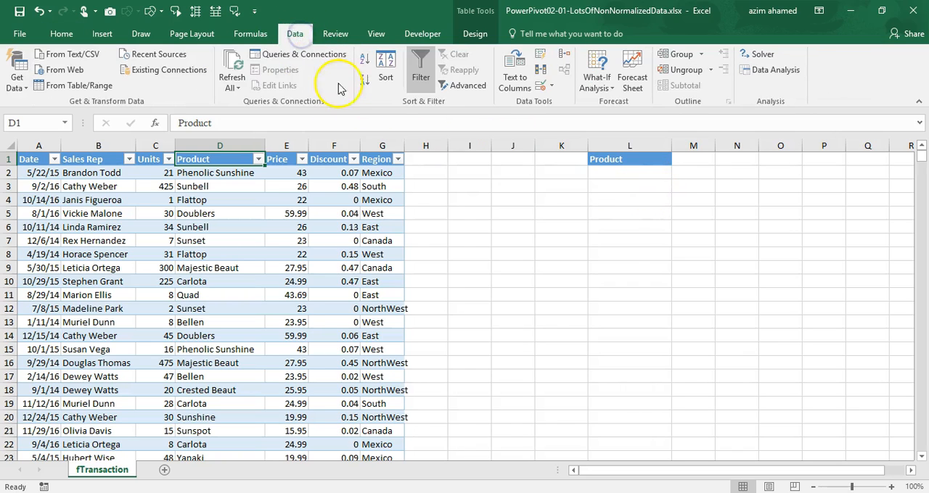
left_click(475, 86)
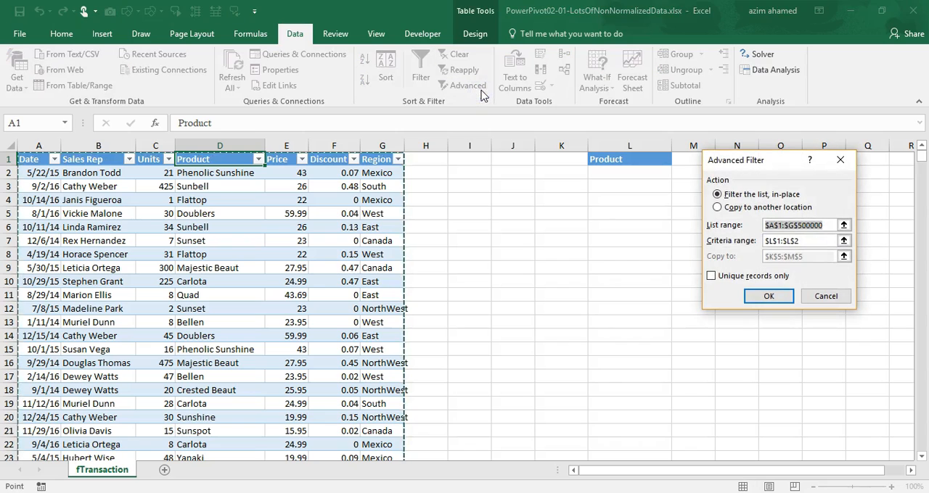
left_click(726, 208)
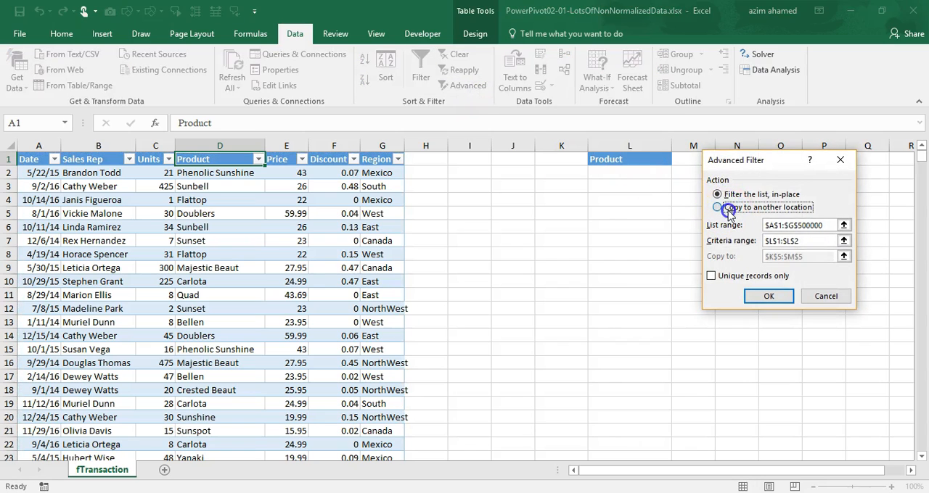
left_click(831, 225)
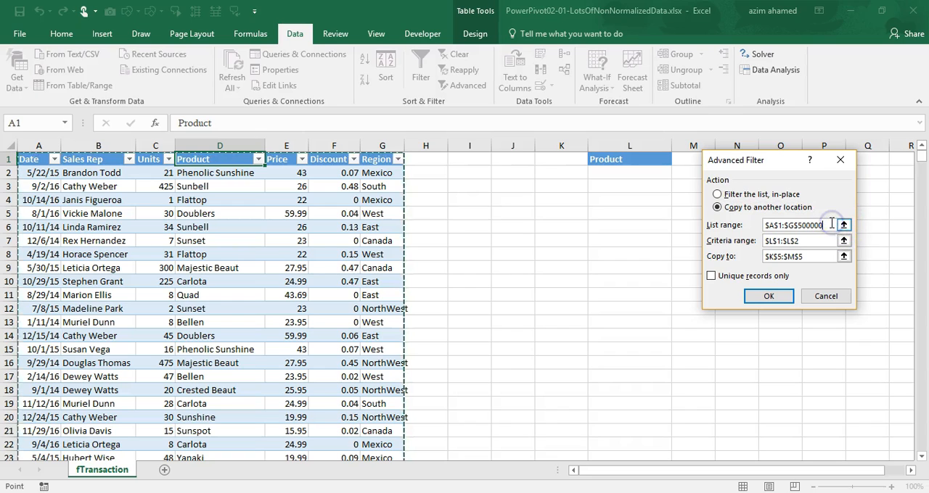
key("BackSpace")
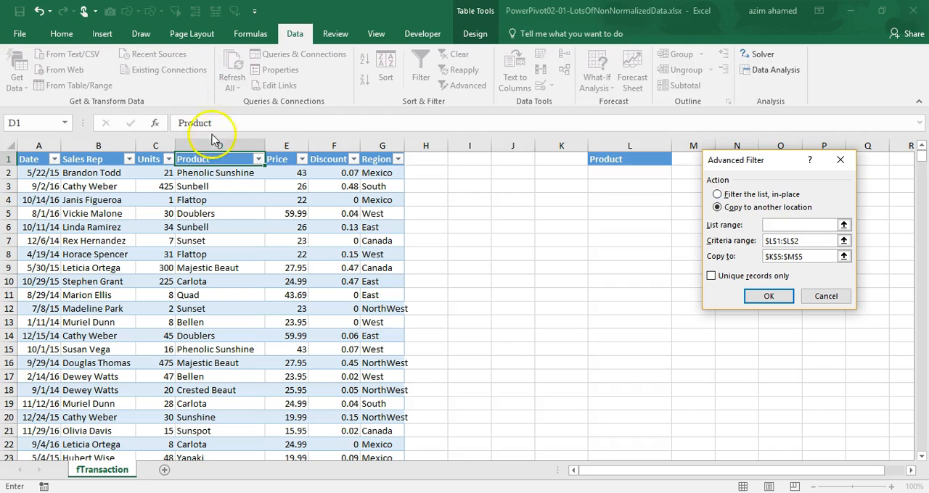
left_click(221, 161)
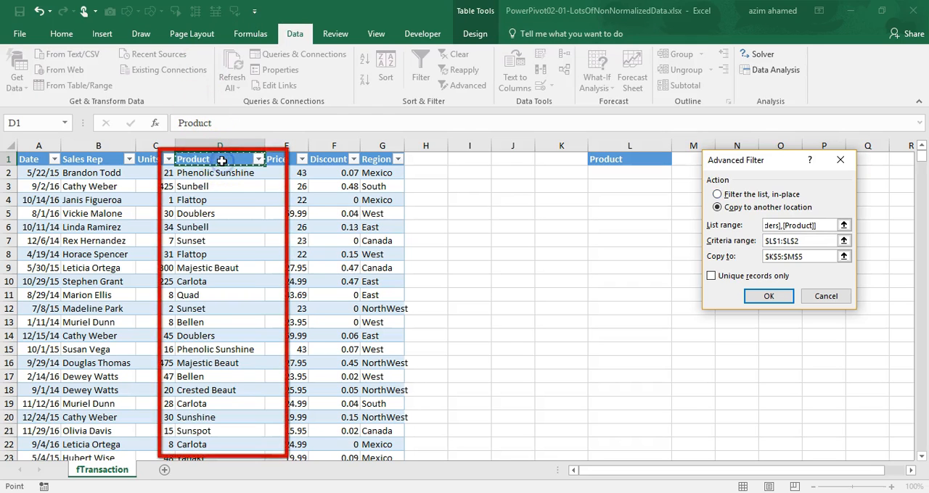
key("ctrl+shift+Down")
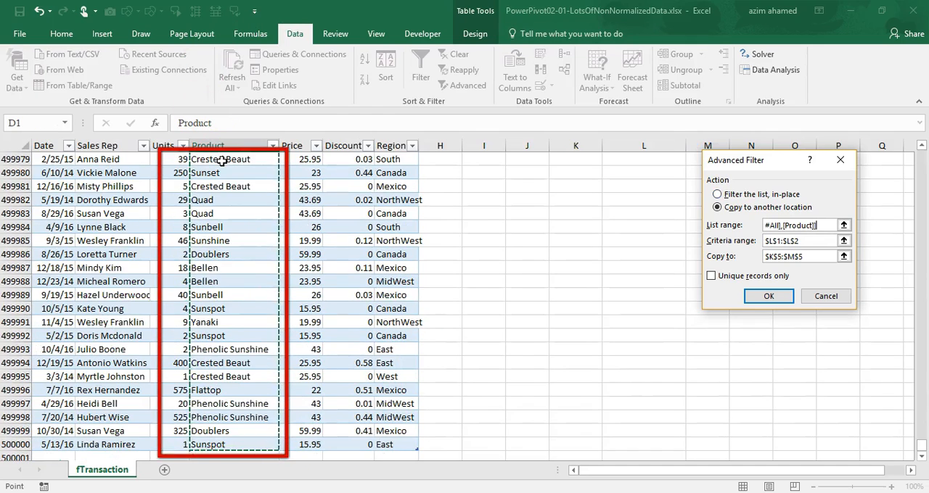
Clear the criteria range, set L1 as the destination, and extract only the unique product records
left_click(798, 240)
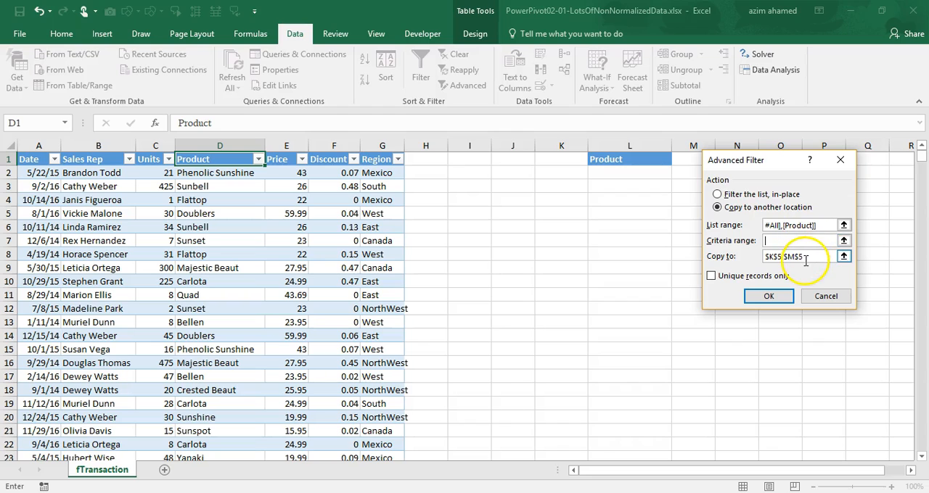
left_click(807, 257)
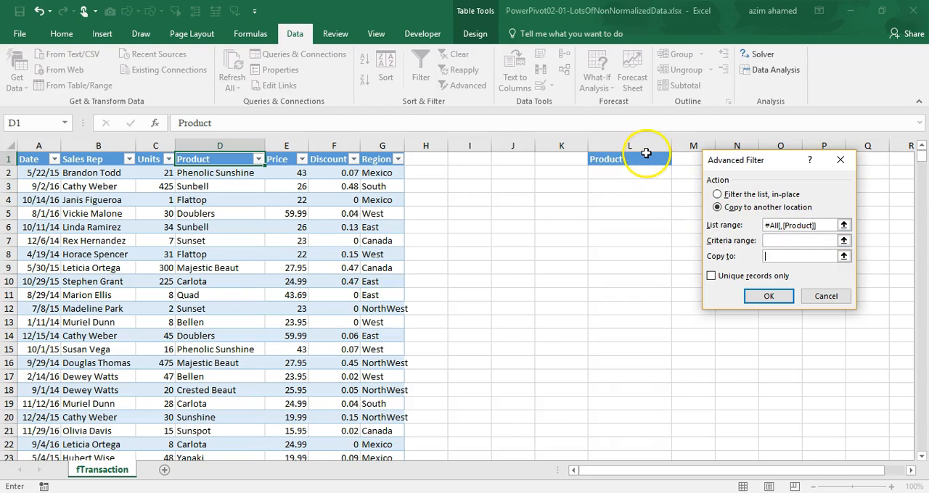
left_click(640, 161)
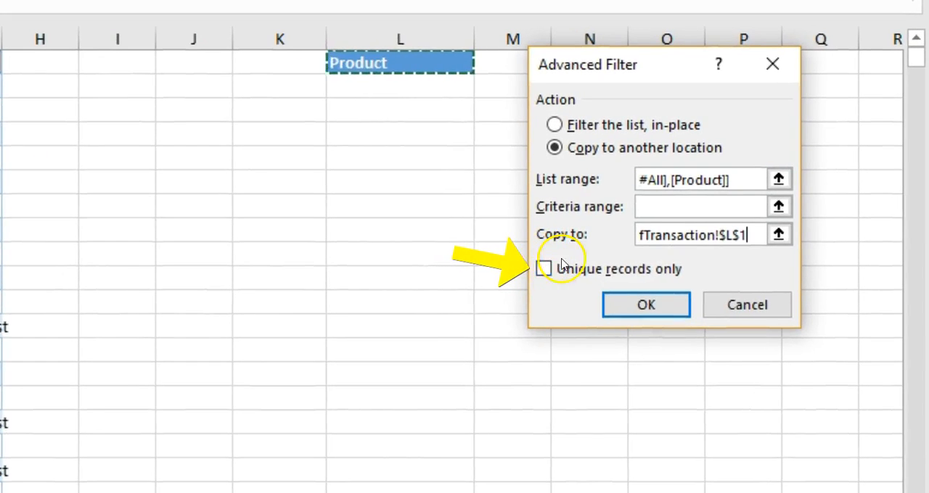
left_click(544, 269)
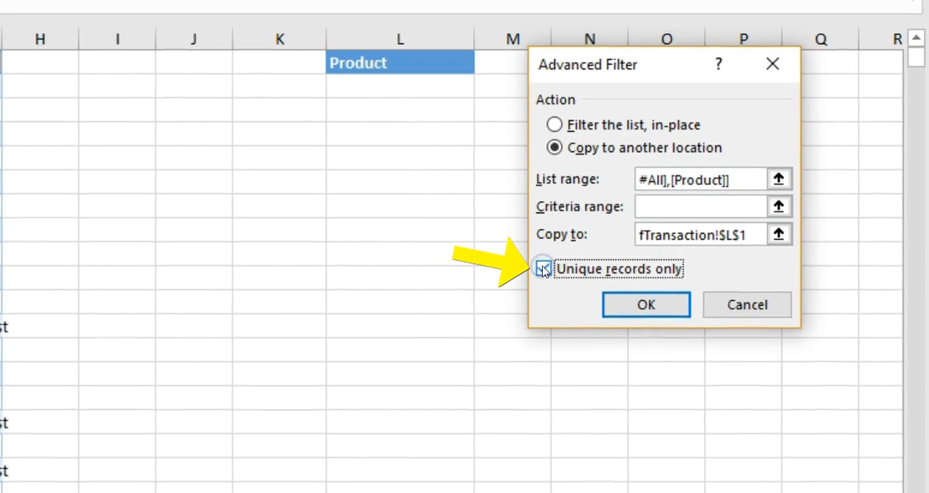
left_click(628, 308)
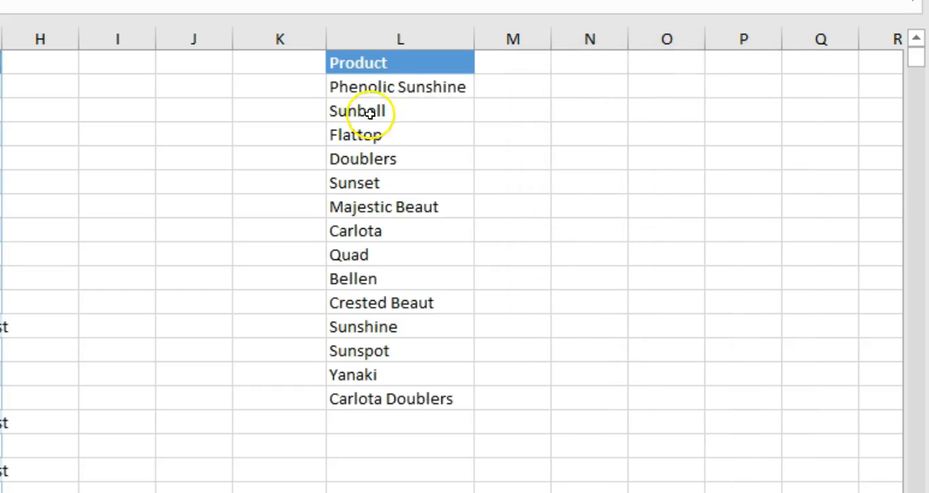
left_click_drag(395, 91, 386, 400)
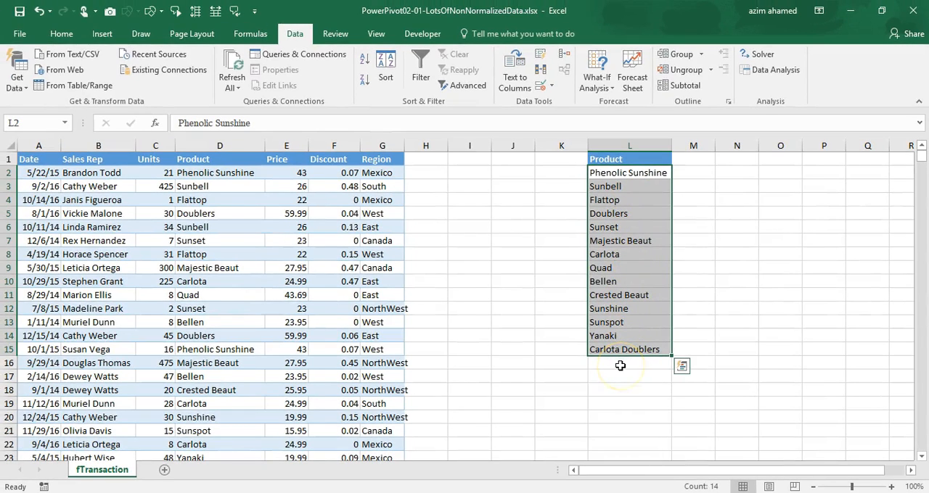
left_click(543, 198)
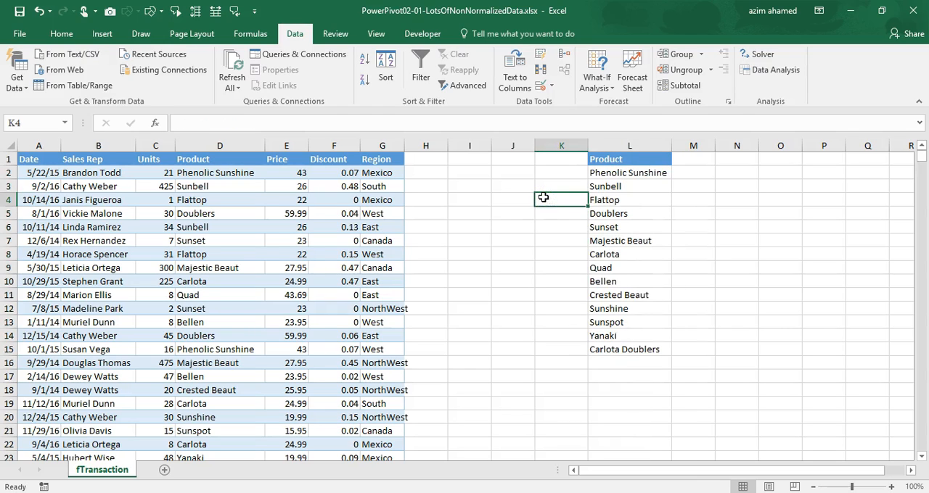